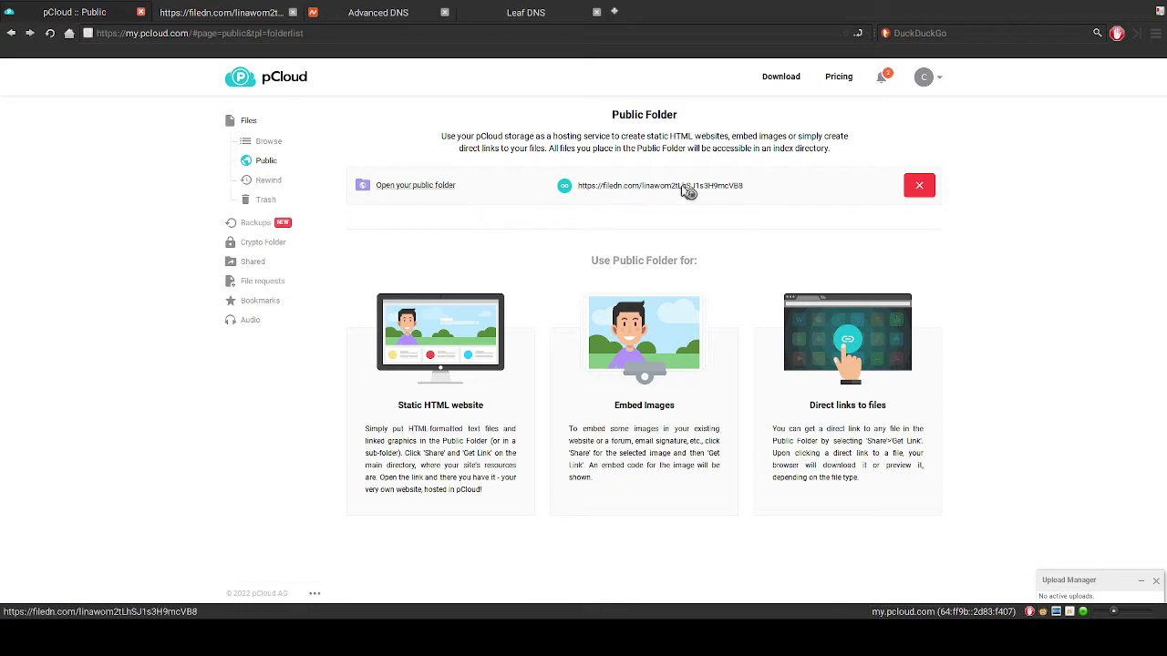
Open the public folder and create a folder named findfree.education inside Websites
{"action": "left_click", "coordinate": [434, 186]}
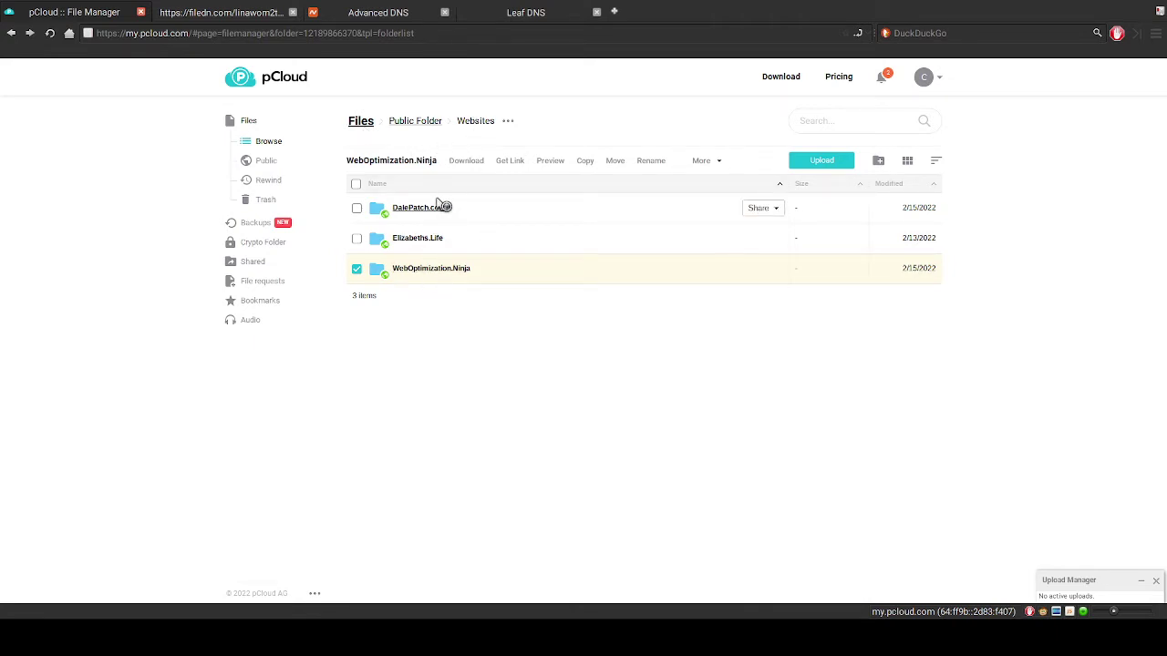
{"action": "left_click", "coordinate": [879, 162]}
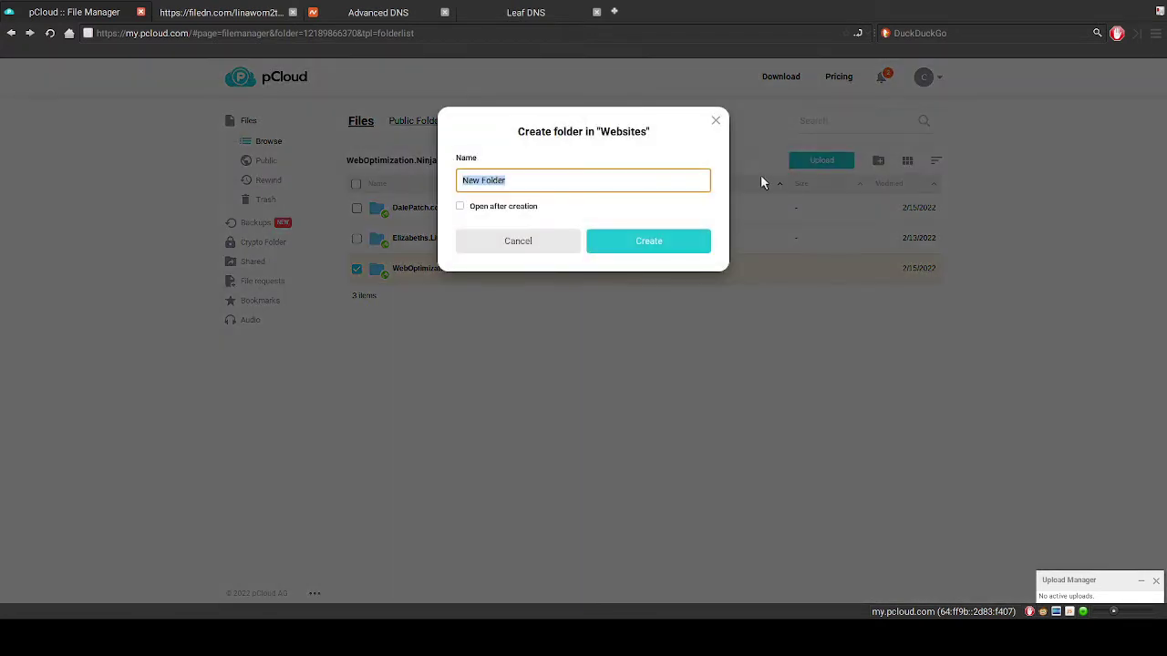
{"action": "type", "text": "findfree.education"}
{"action": "left_click", "coordinate": [621, 235]}
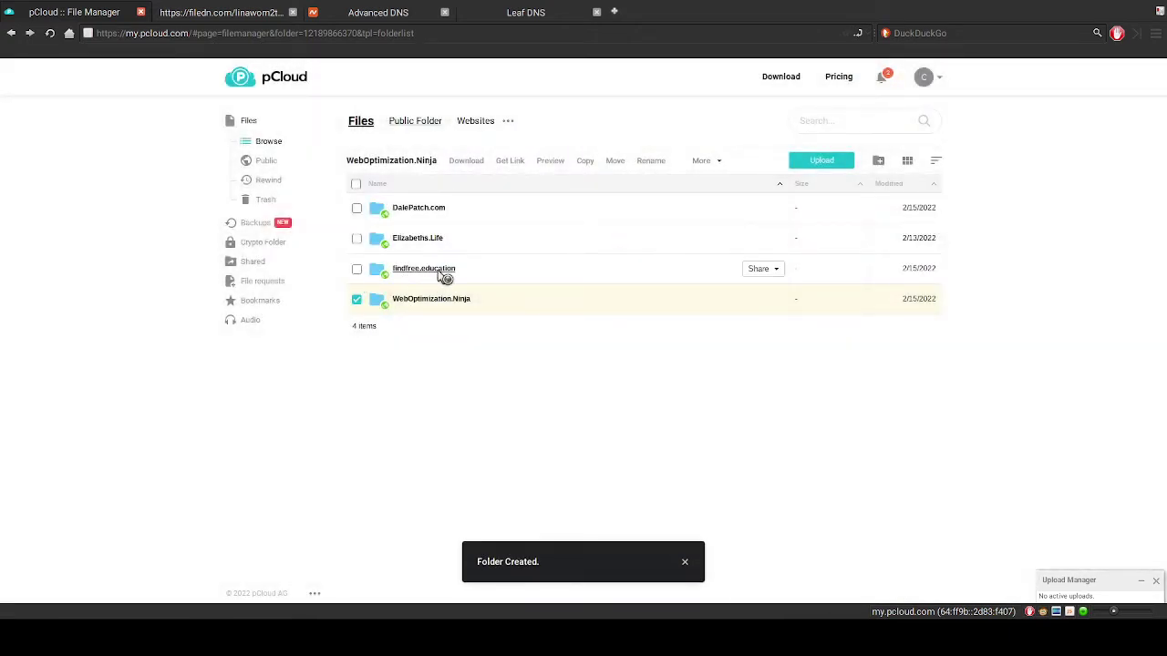
Upload the index.html file into the findfree.education folder
{"action": "left_click", "coordinate": [424, 272]}
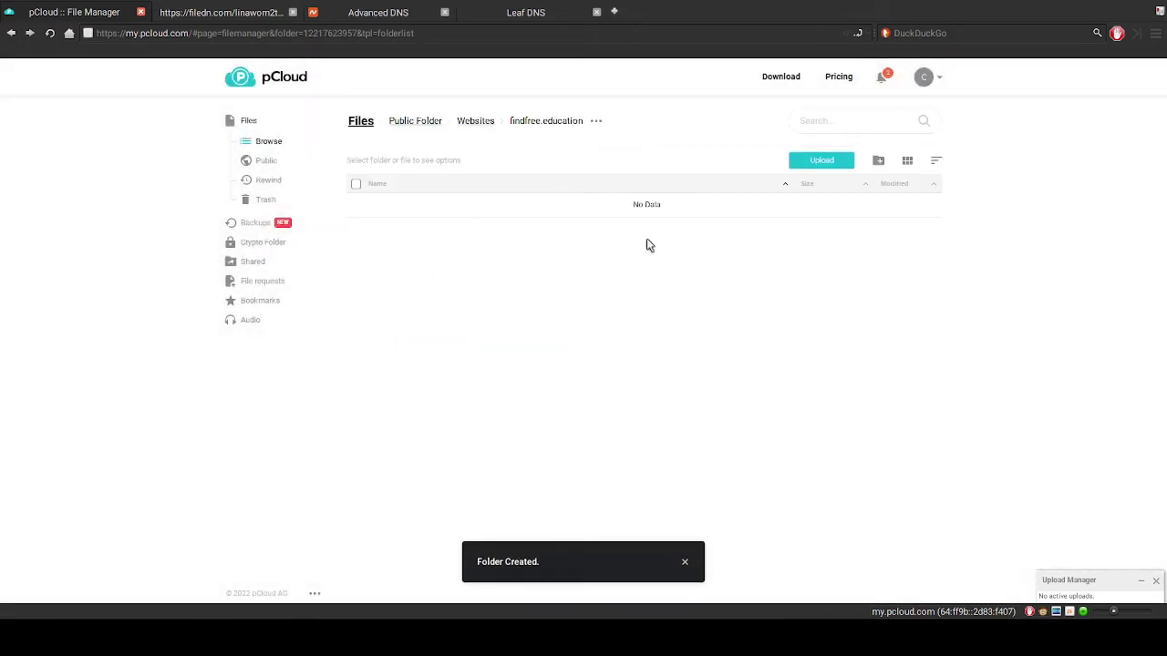
{"action": "left_click", "coordinate": [823, 164]}
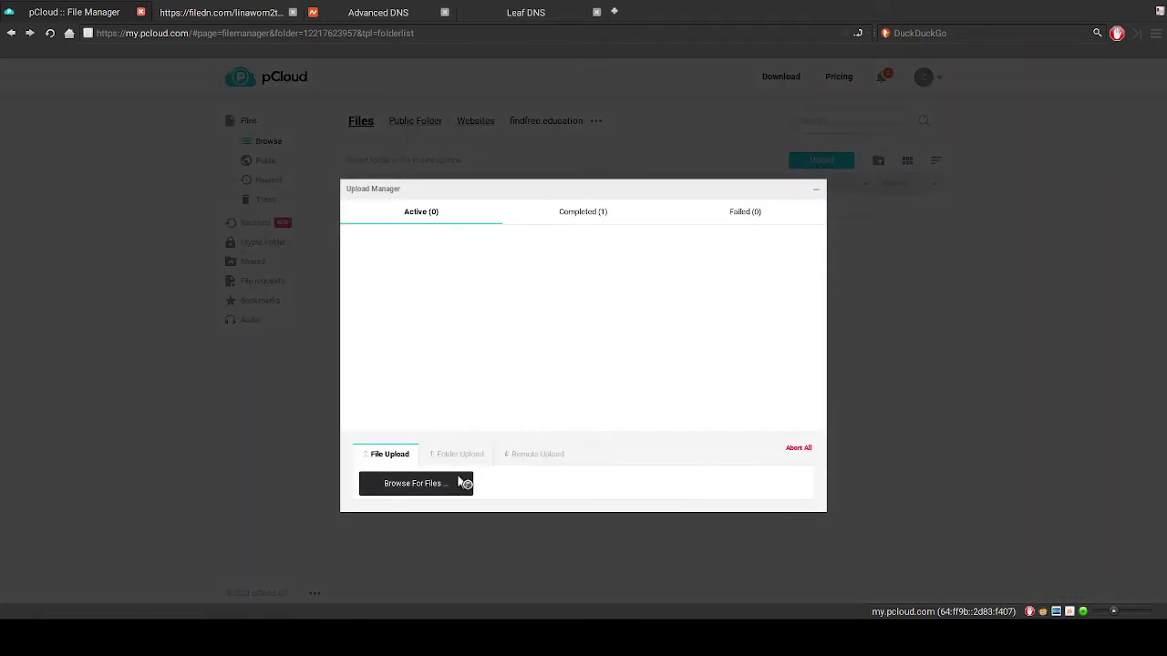
{"action": "left_click", "coordinate": [428, 493]}
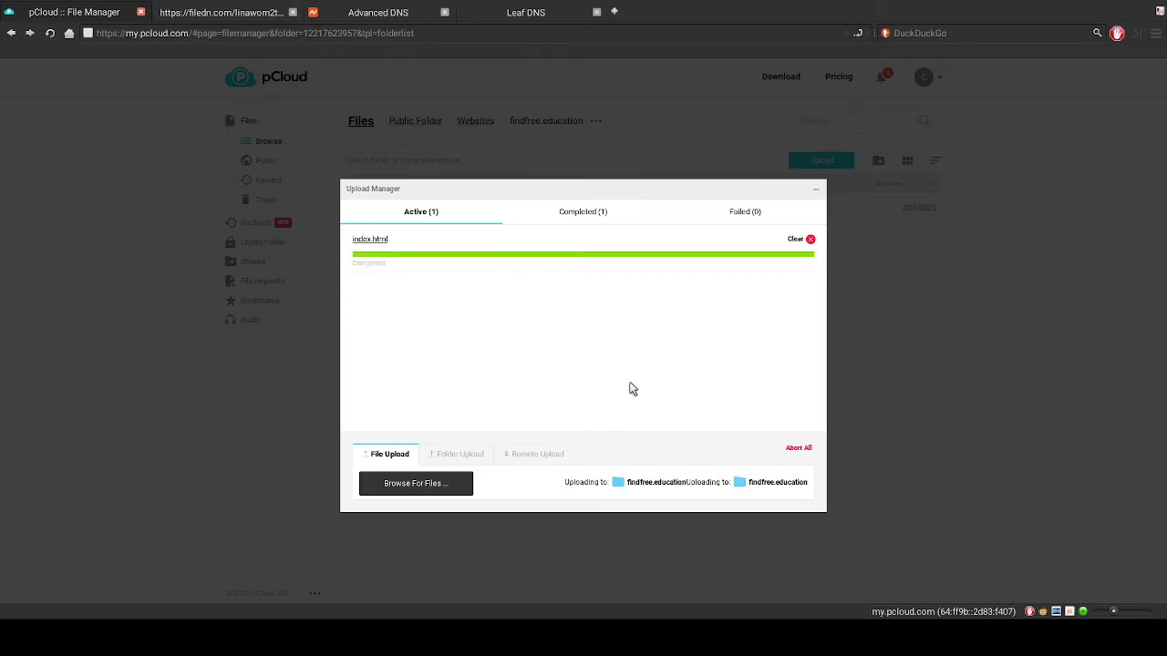
{"action": "left_click", "coordinate": [867, 295]}
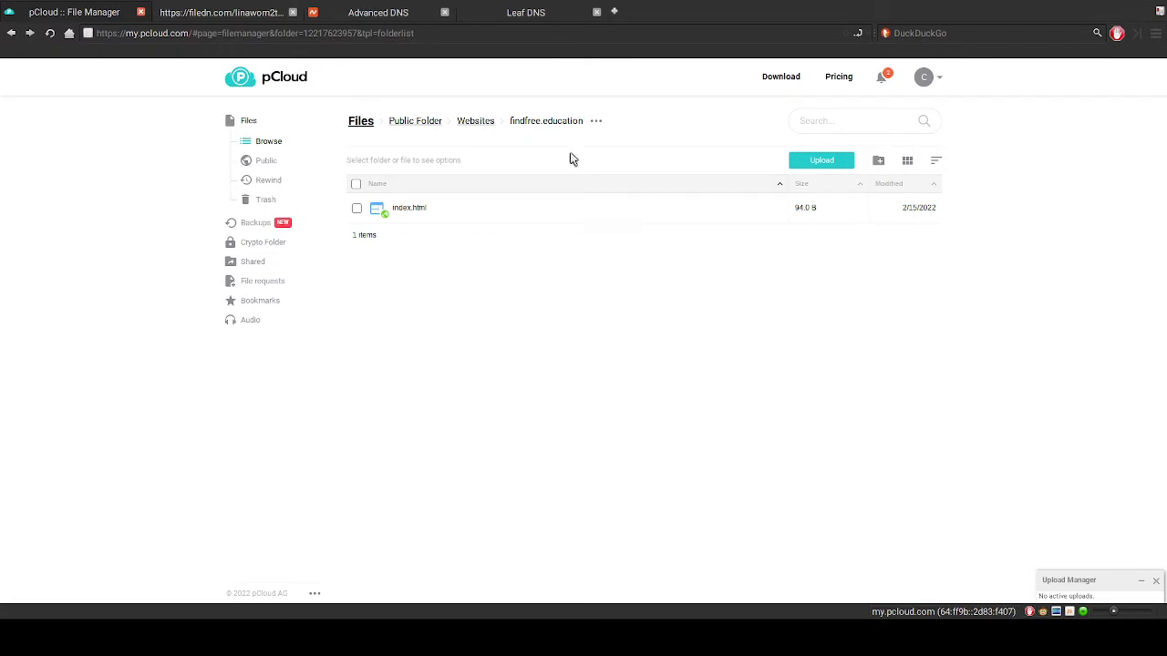
Return to the Websites folder, copy the direct link of the findfree.education folder and preview its page
{"action": "left_click", "coordinate": [483, 124]}
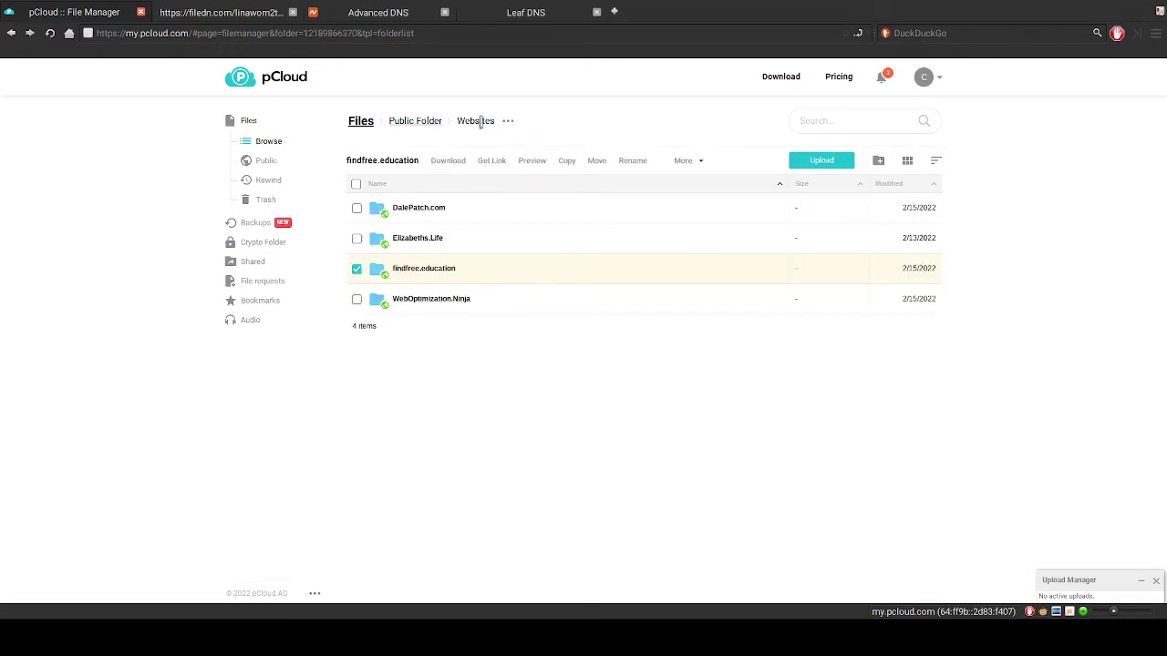
{"action": "mouse_move", "coordinate": [694, 263]}
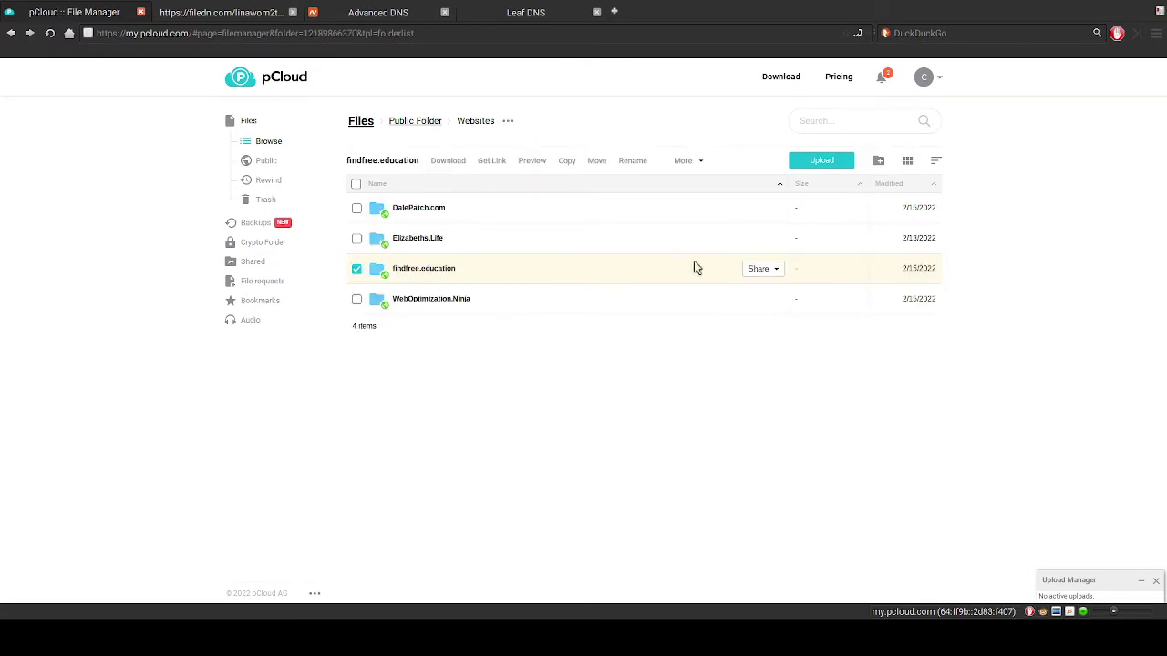
{"action": "left_click", "coordinate": [757, 270]}
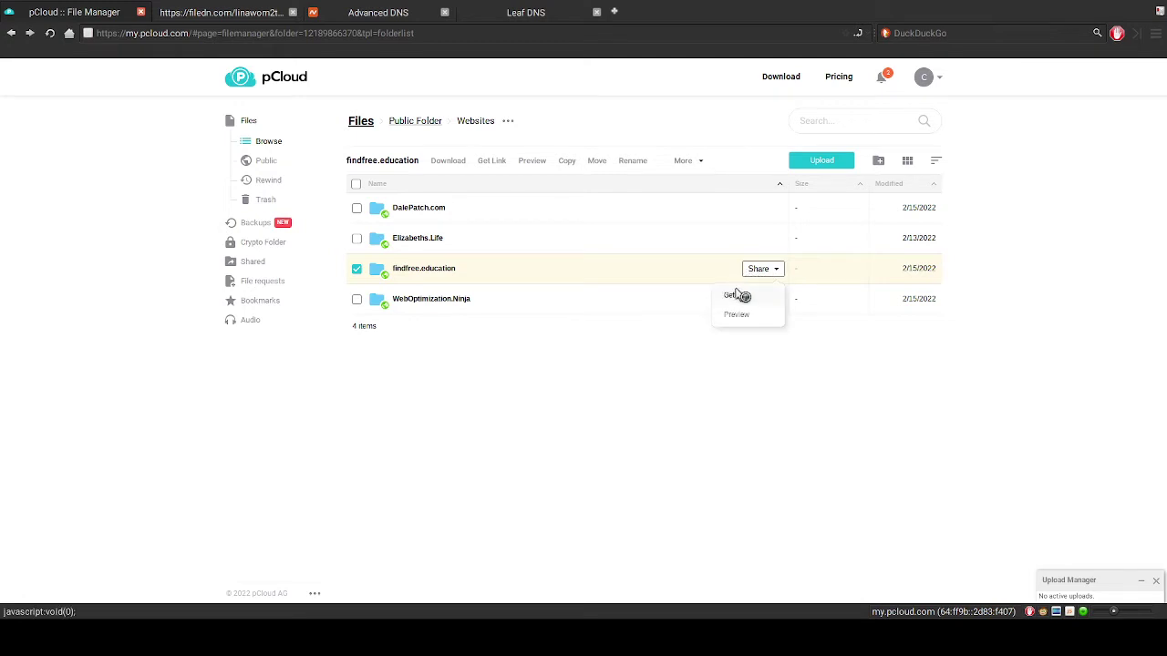
{"action": "left_click", "coordinate": [737, 296]}
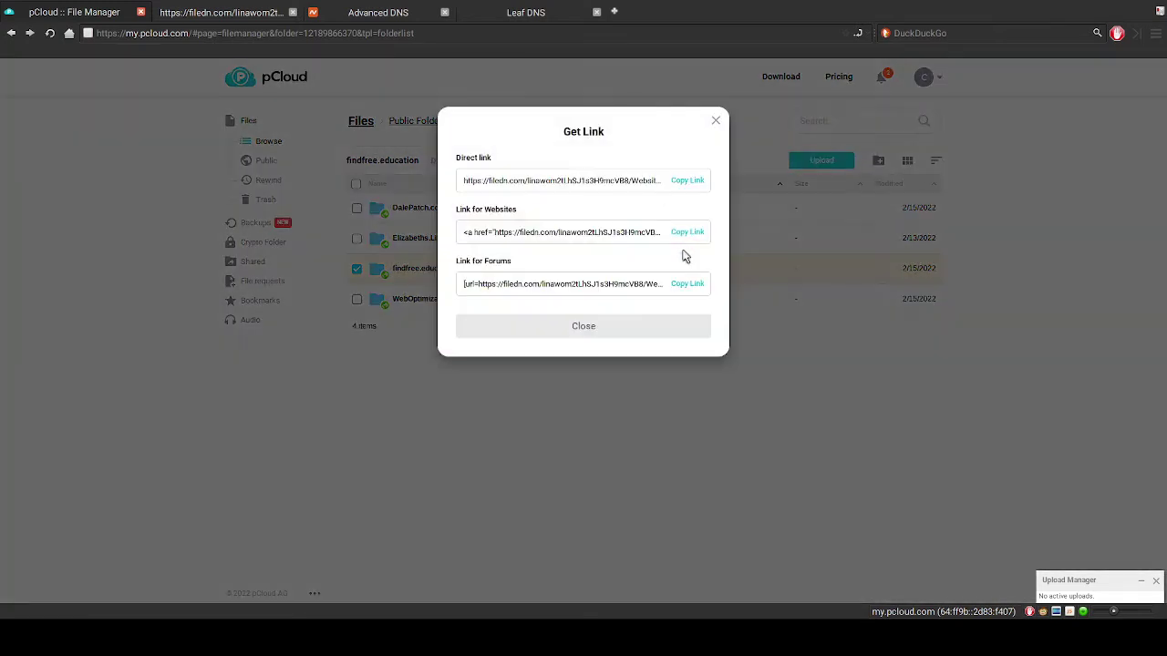
{"action": "left_click", "coordinate": [688, 182]}
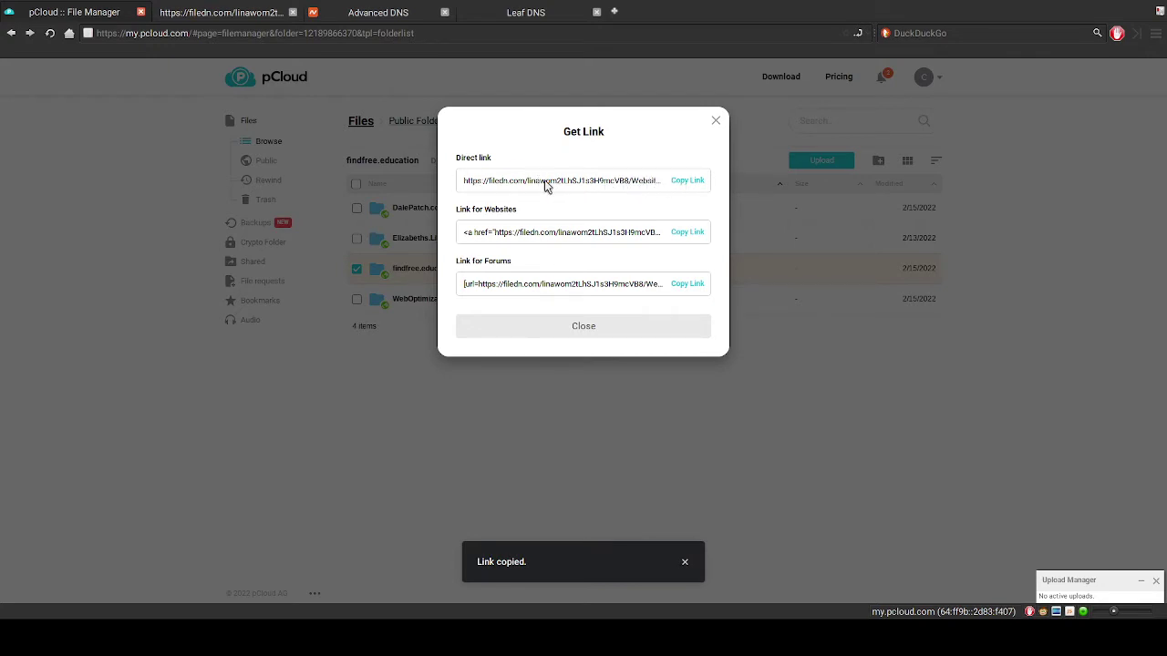
{"action": "left_click", "coordinate": [717, 120]}
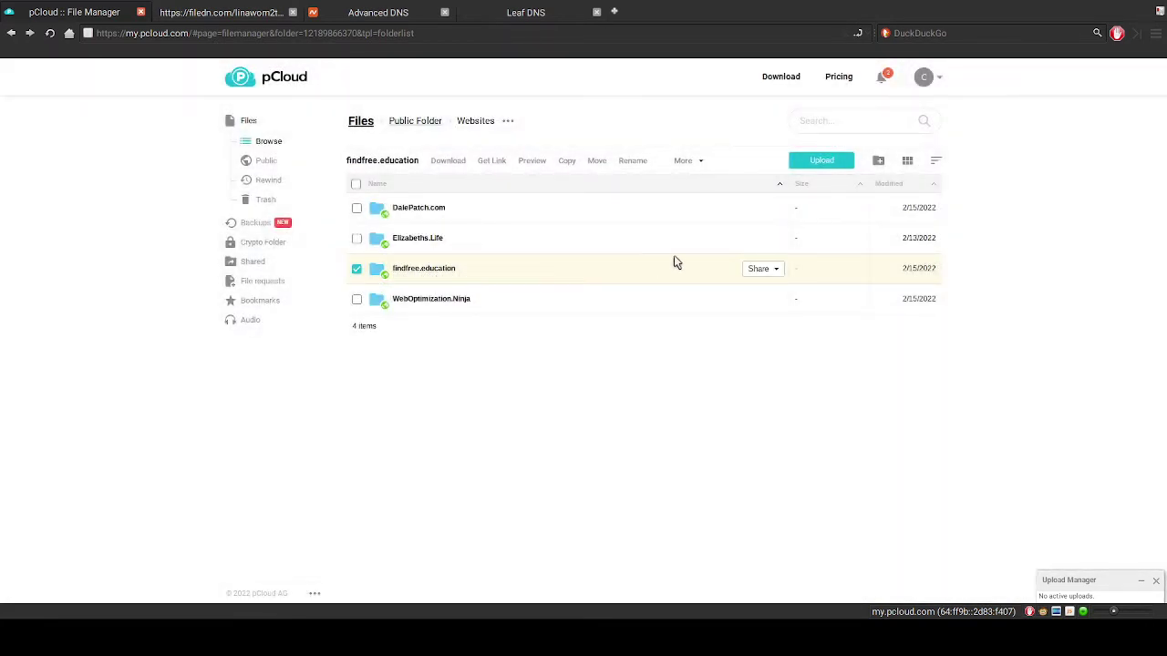
{"action": "left_click", "coordinate": [757, 270]}
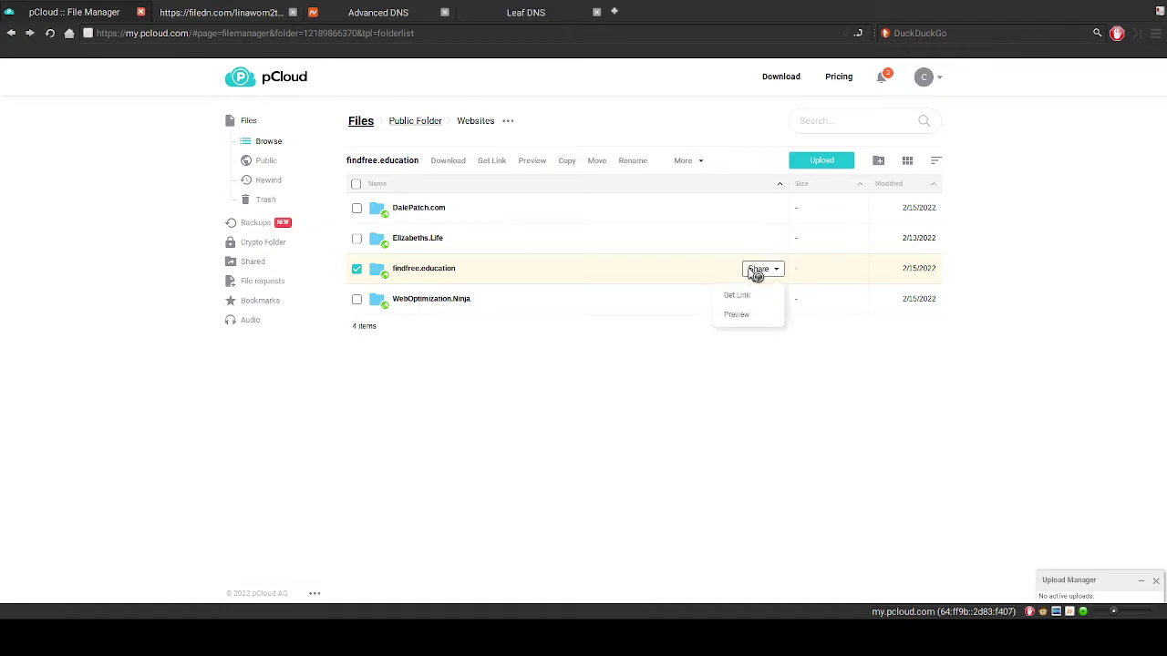
{"action": "left_click", "coordinate": [736, 315]}
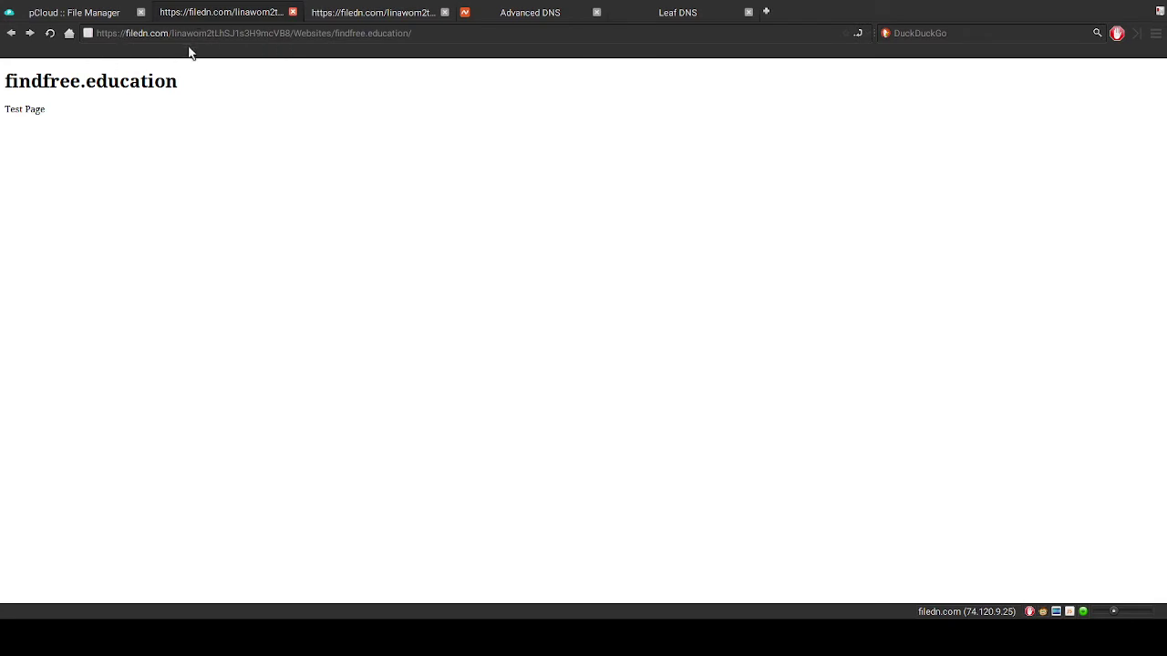
Switch to Namecheap's Advanced DNS page for findfree.education and change the @ and www host records to URL Redirect Record
{"action": "left_click", "coordinate": [516, 14]}
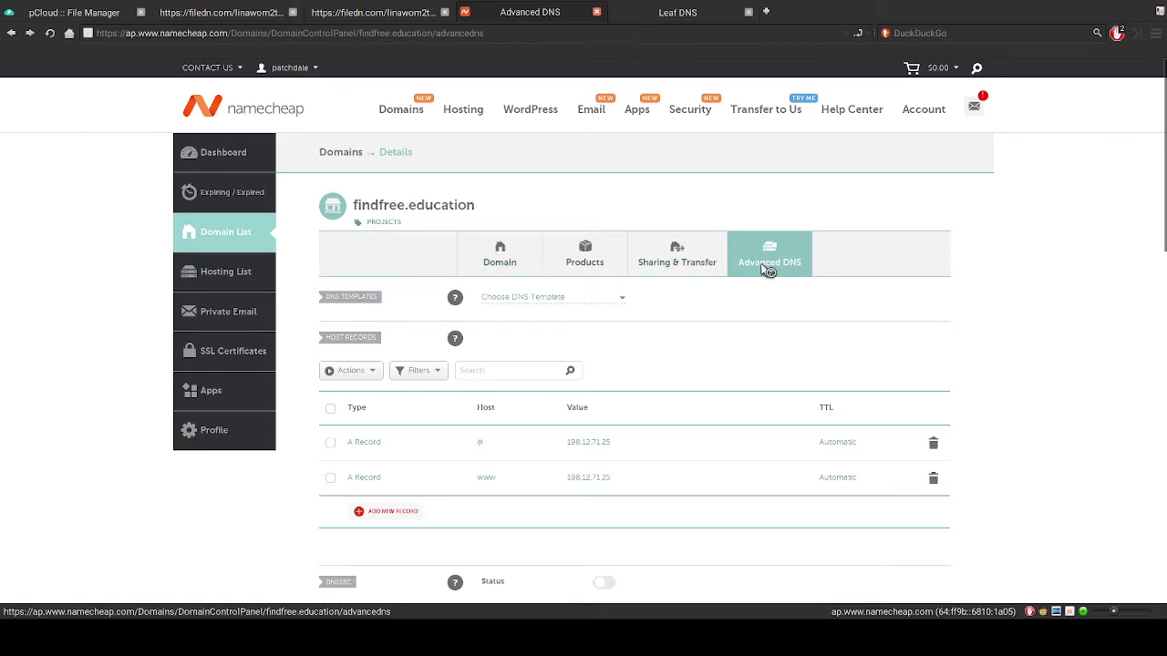
{"action": "scroll", "coordinate": [734, 252], "scroll_direction": "down", "scroll_amount": 2}
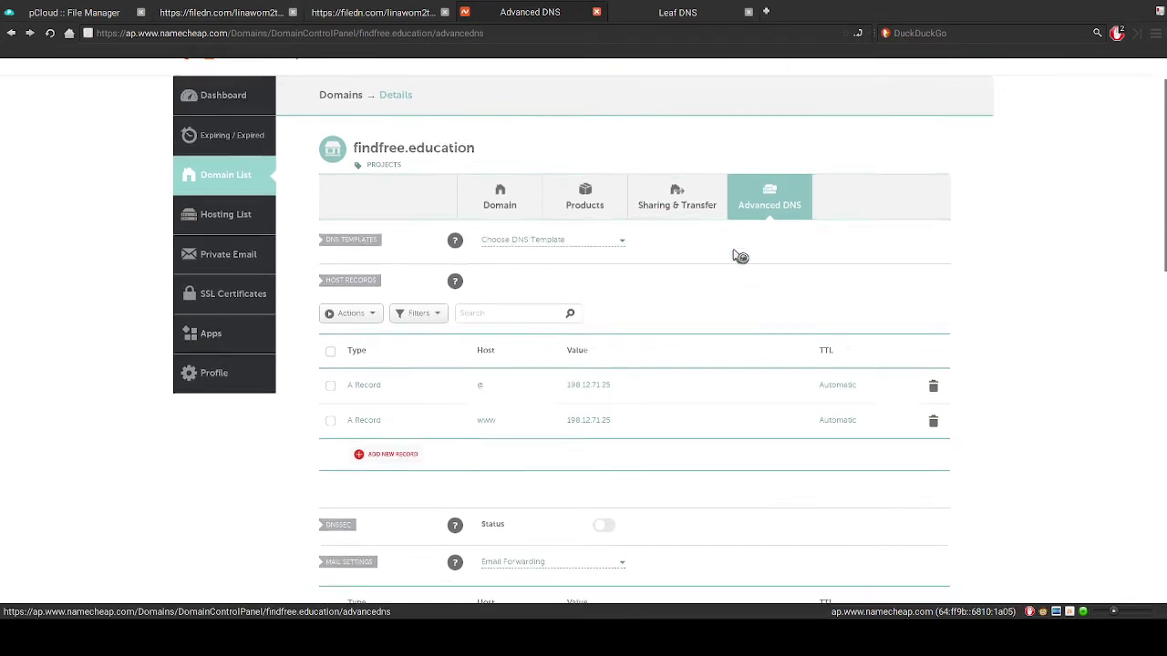
{"action": "left_click", "coordinate": [367, 369]}
{"action": "left_click", "coordinate": [378, 371]}
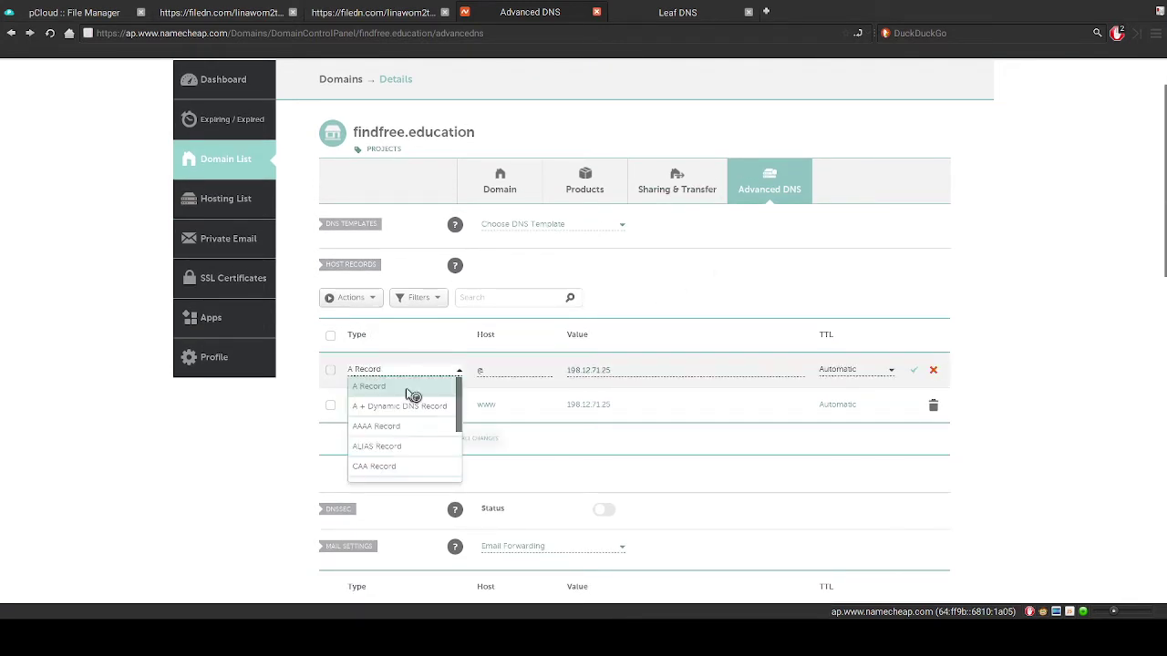
{"action": "scroll", "coordinate": [406, 401], "scroll_direction": "down", "scroll_amount": 2}
{"action": "left_click", "coordinate": [374, 473]}
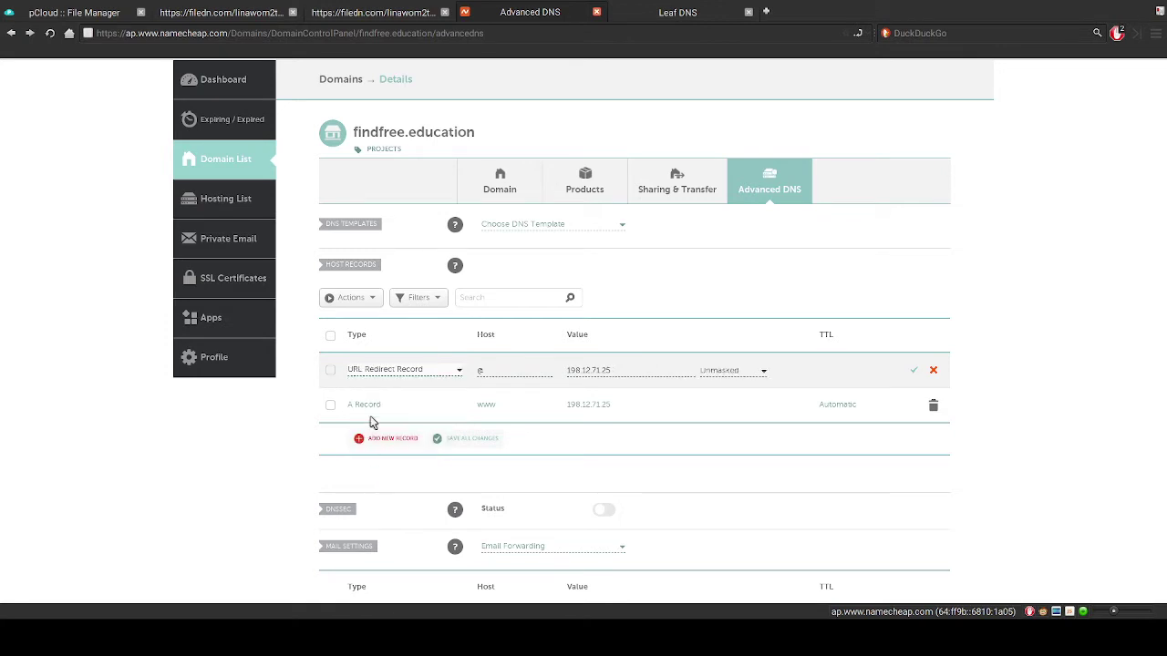
{"action": "left_click", "coordinate": [374, 408]}
{"action": "left_click", "coordinate": [376, 406]}
{"action": "scroll", "coordinate": [392, 455], "scroll_direction": "down", "scroll_amount": 2}
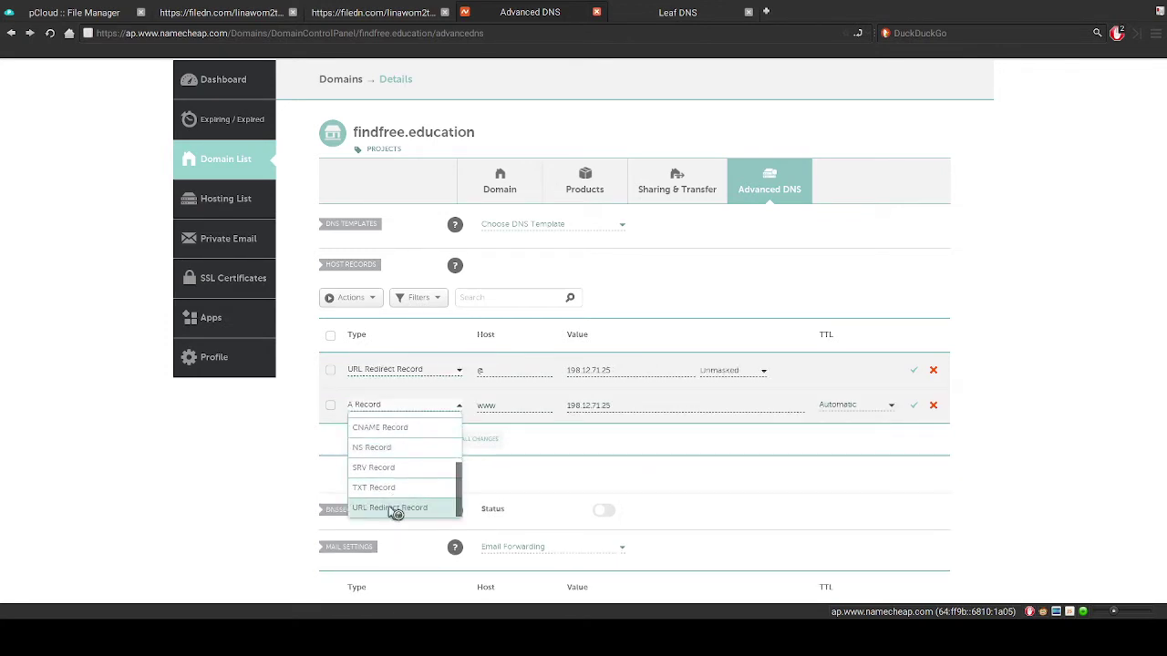
{"action": "left_click", "coordinate": [392, 509]}
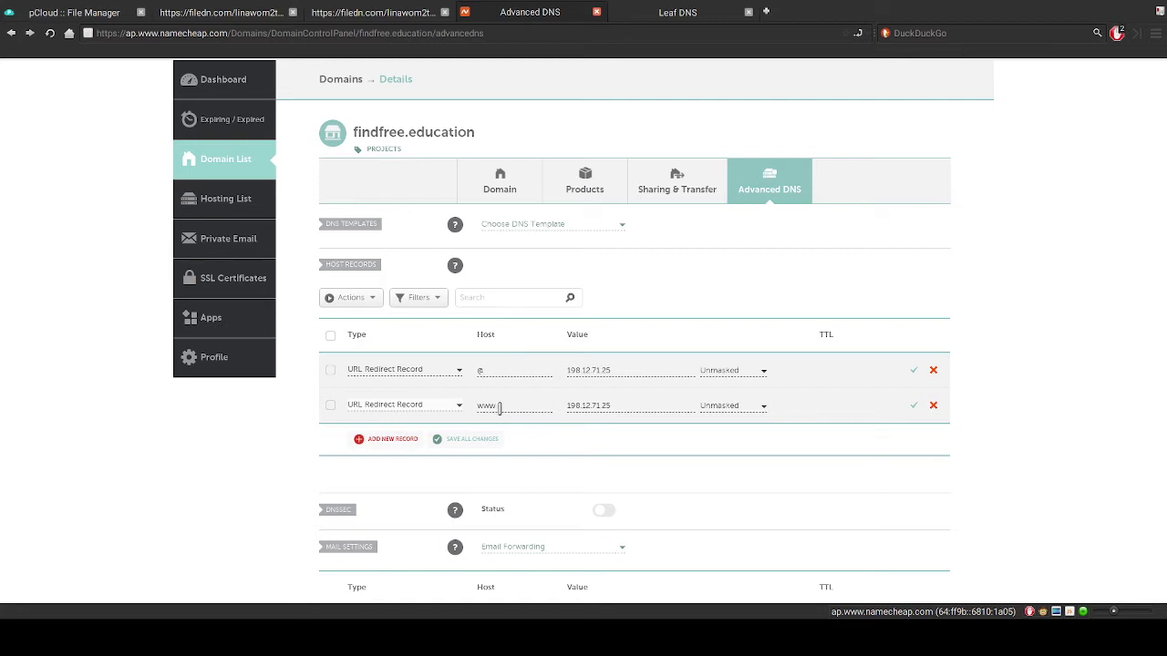
Replace the values of the @ and www redirect records with the copied direct link to the findfree.education folder
{"action": "left_click_drag", "start_coordinate": [614, 368], "coordinate": [556, 377]}
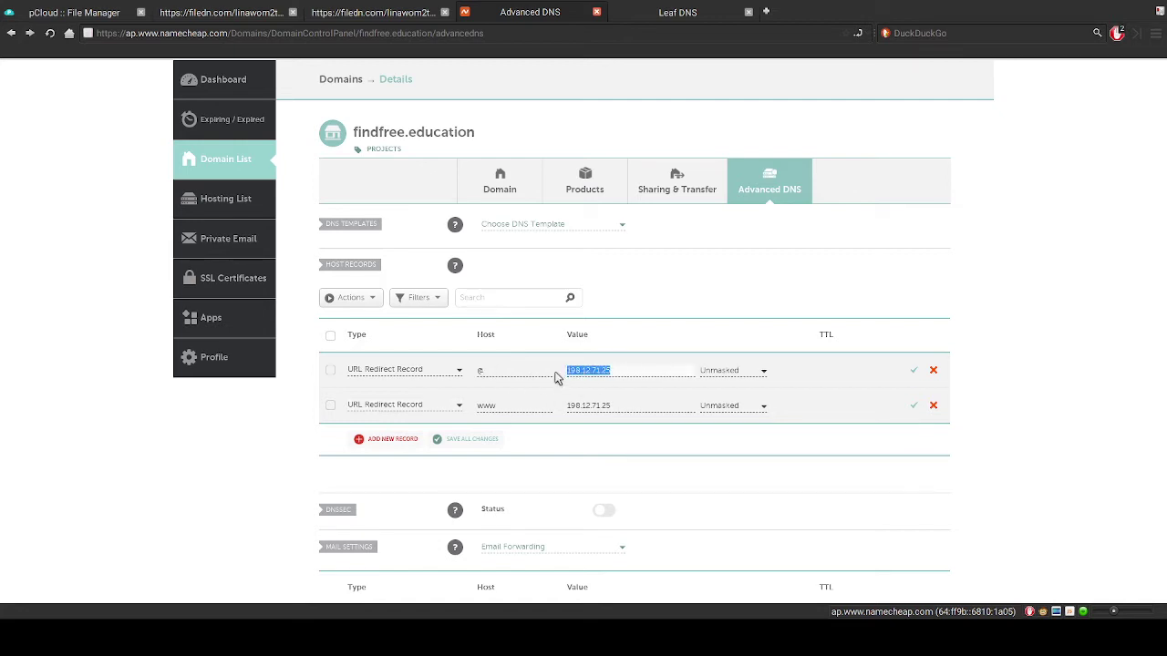
{"action": "key", "text": "ctrl+v"}
{"action": "double_click", "coordinate": [608, 406]}
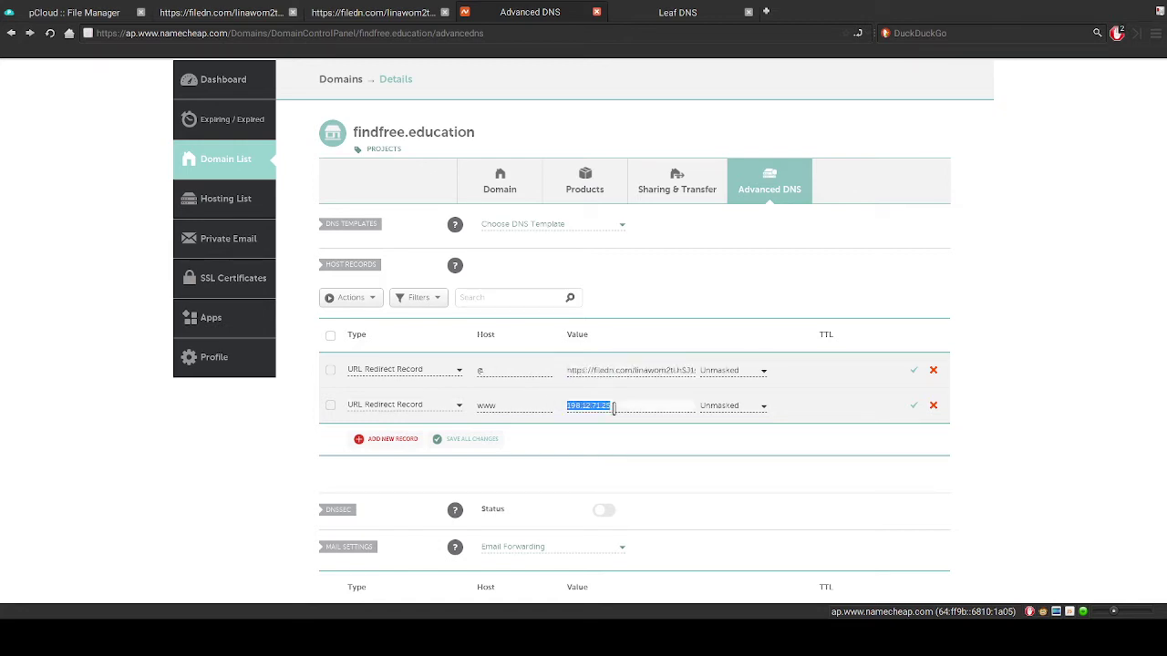
{"action": "key", "text": "ctrl+v"}
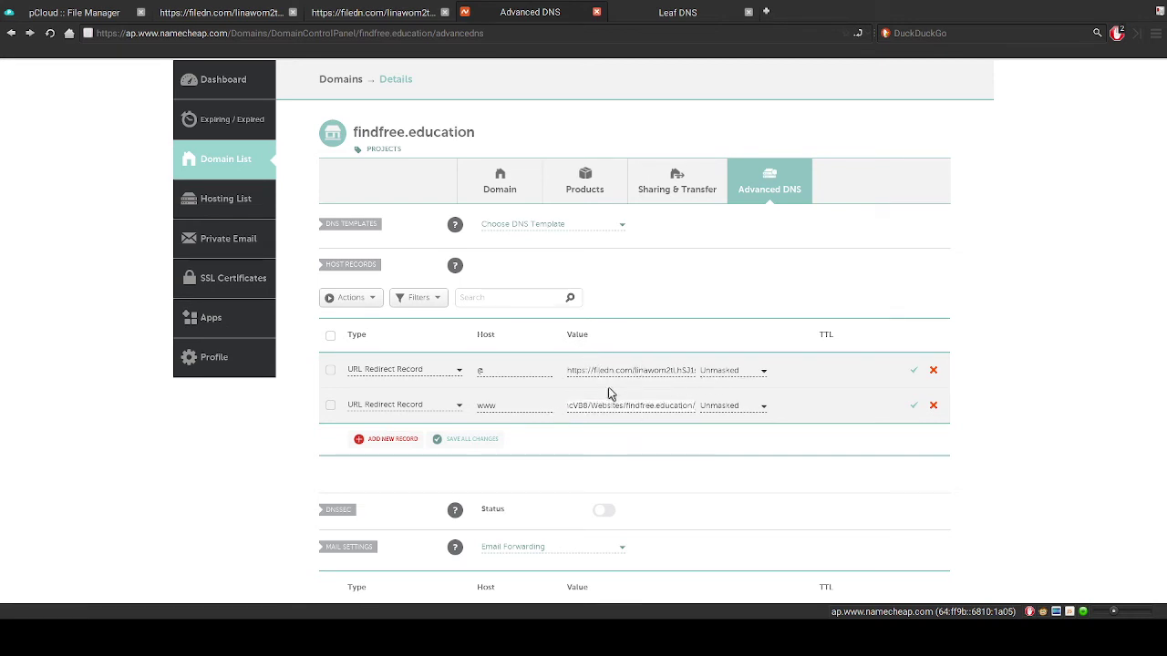
Set the @ and www redirect records to Masked and save both records
{"action": "left_click", "coordinate": [736, 371]}
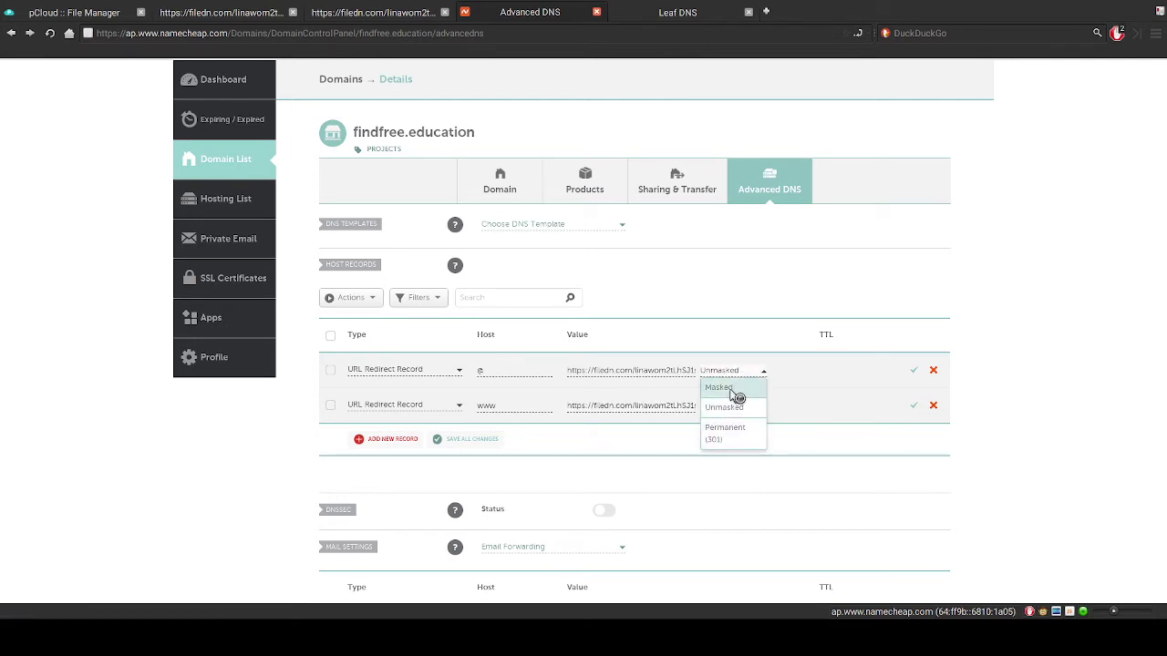
{"action": "left_click", "coordinate": [736, 390]}
{"action": "left_click", "coordinate": [735, 405]}
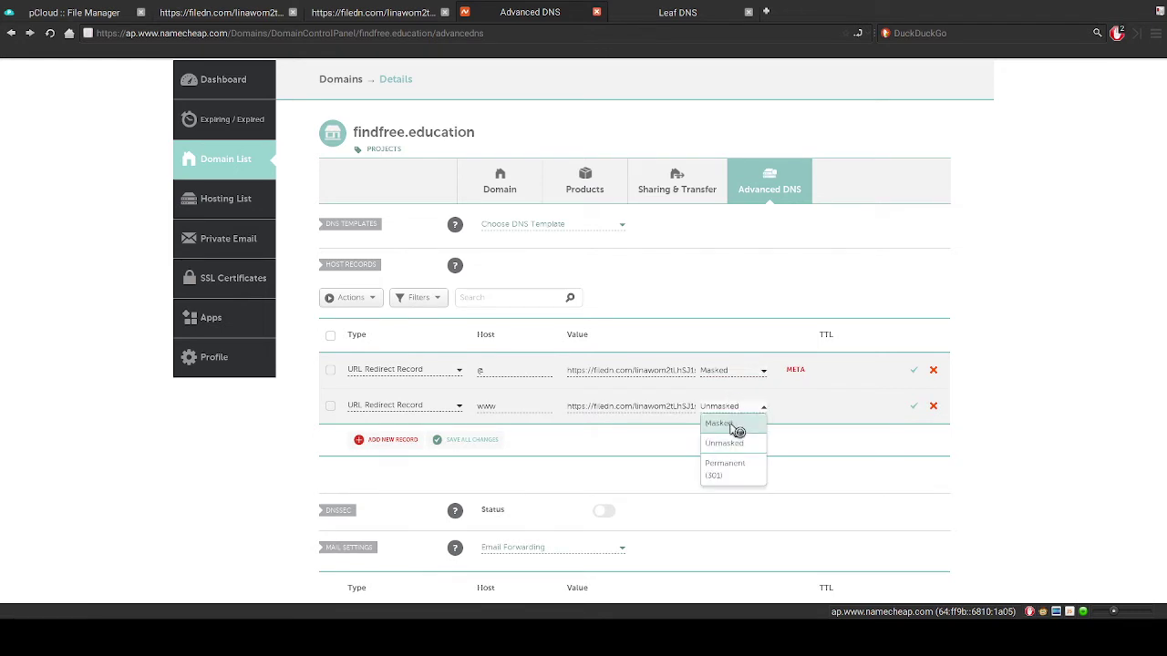
{"action": "left_click", "coordinate": [735, 427]}
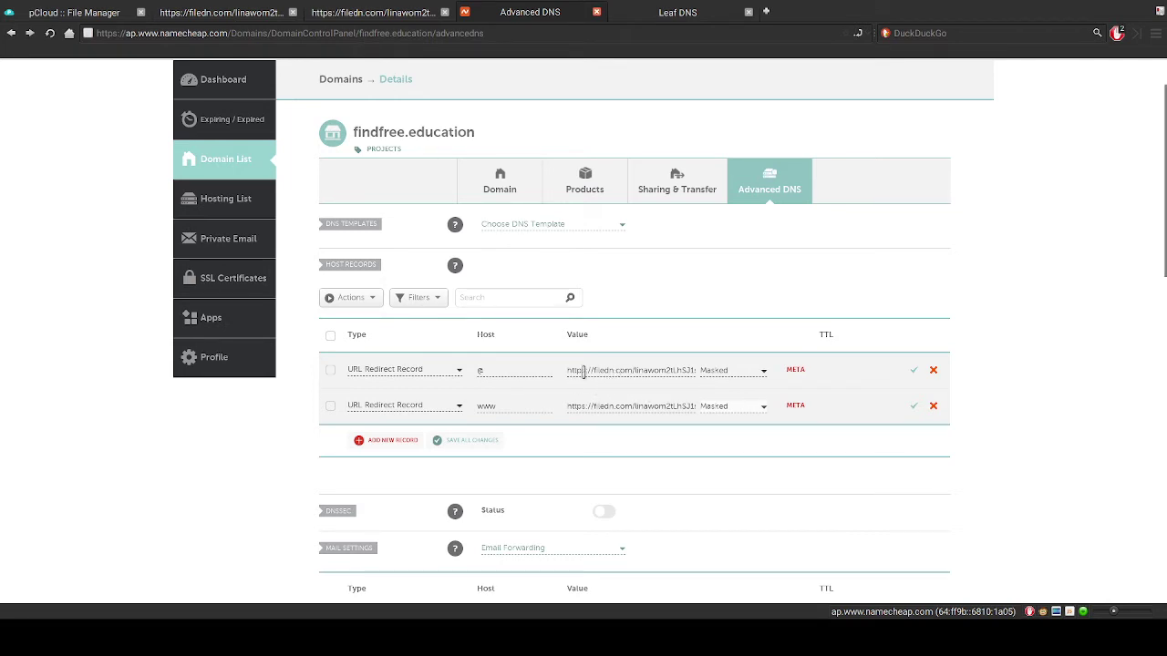
{"action": "left_click", "coordinate": [913, 370]}
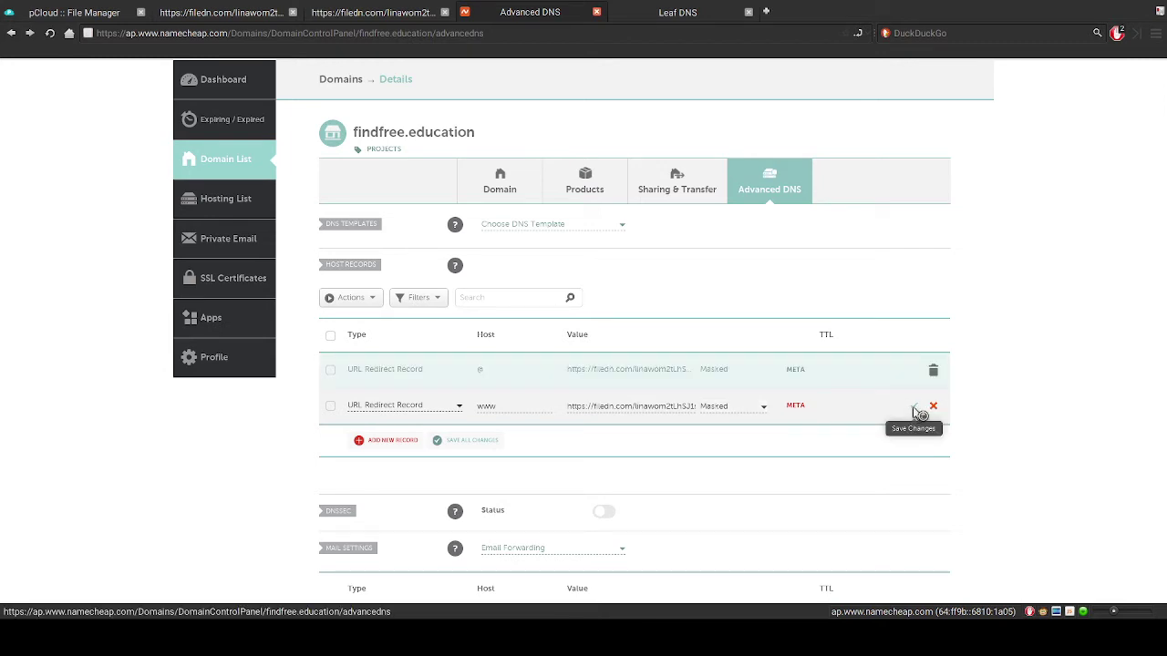
{"action": "left_click", "coordinate": [913, 408]}
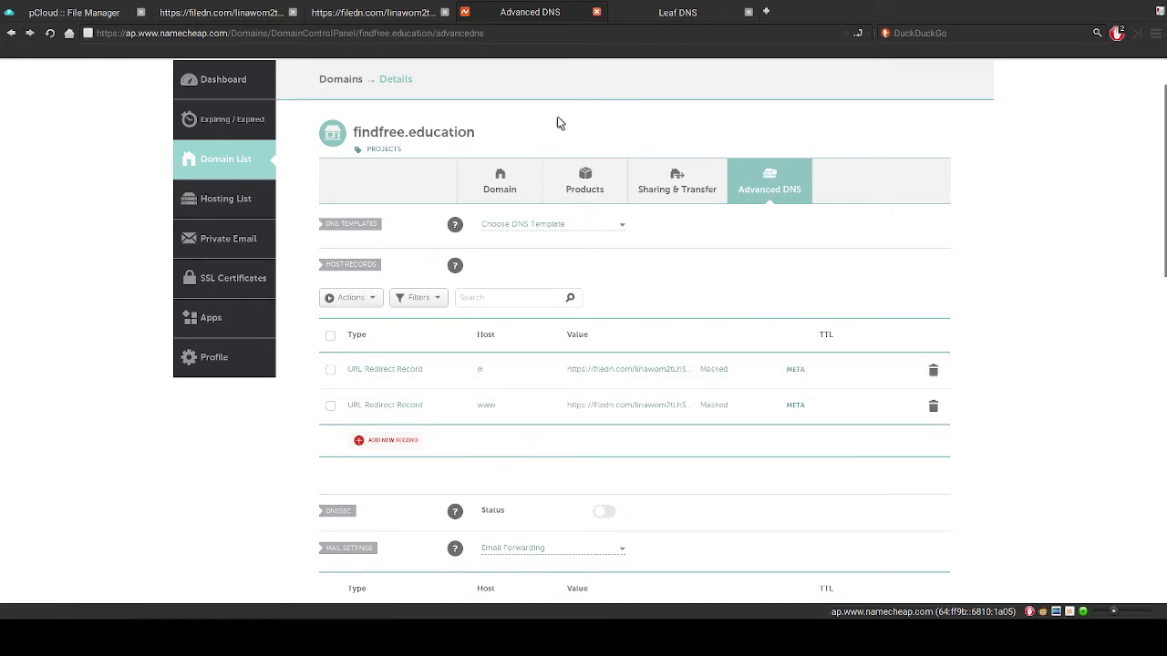
Switch to Leaf DNS, run a new test for findfree.education and examine the results through the WWW tests
{"action": "left_click", "coordinate": [653, 13]}
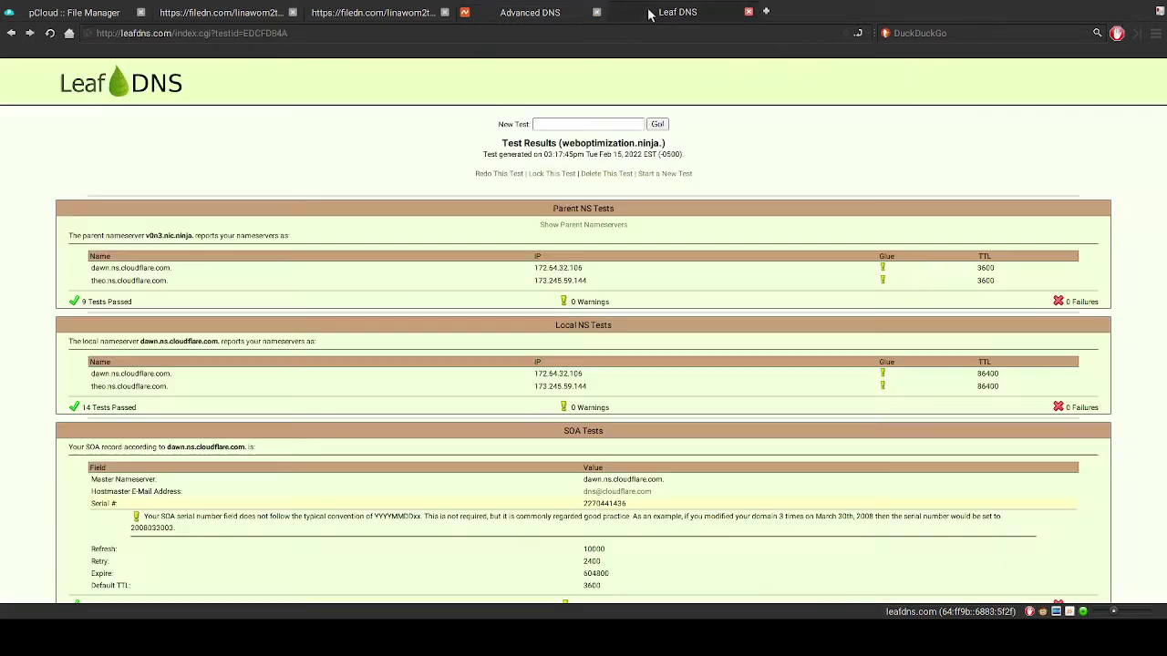
{"action": "left_click", "coordinate": [567, 124]}
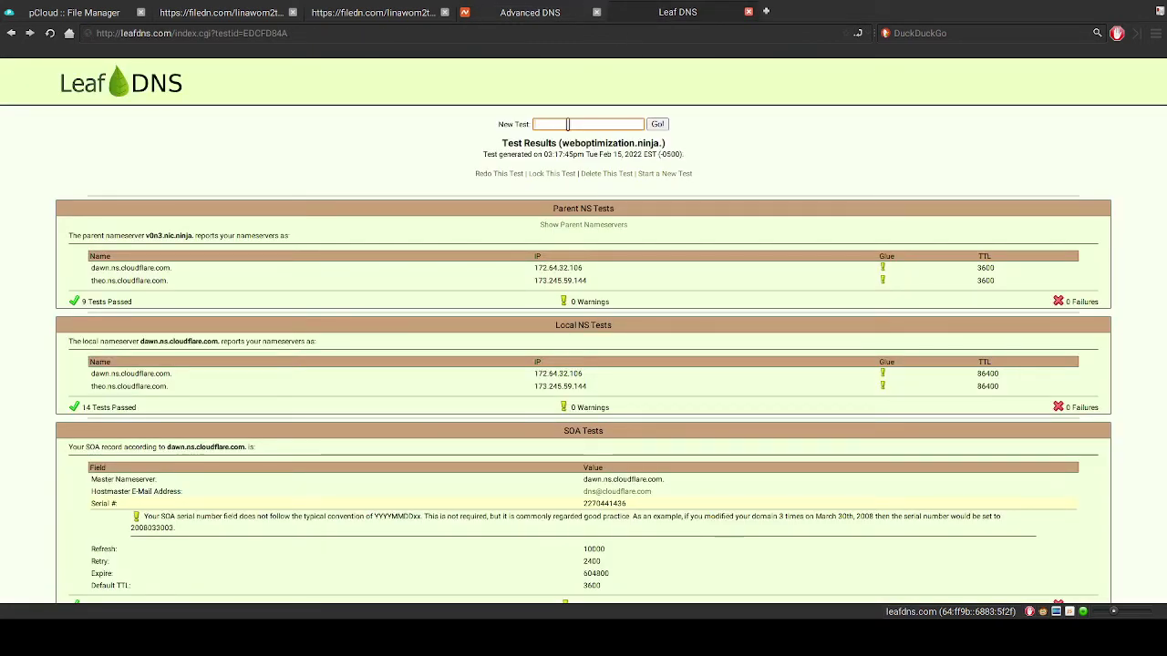
{"action": "key", "text": "ctrl+v"}
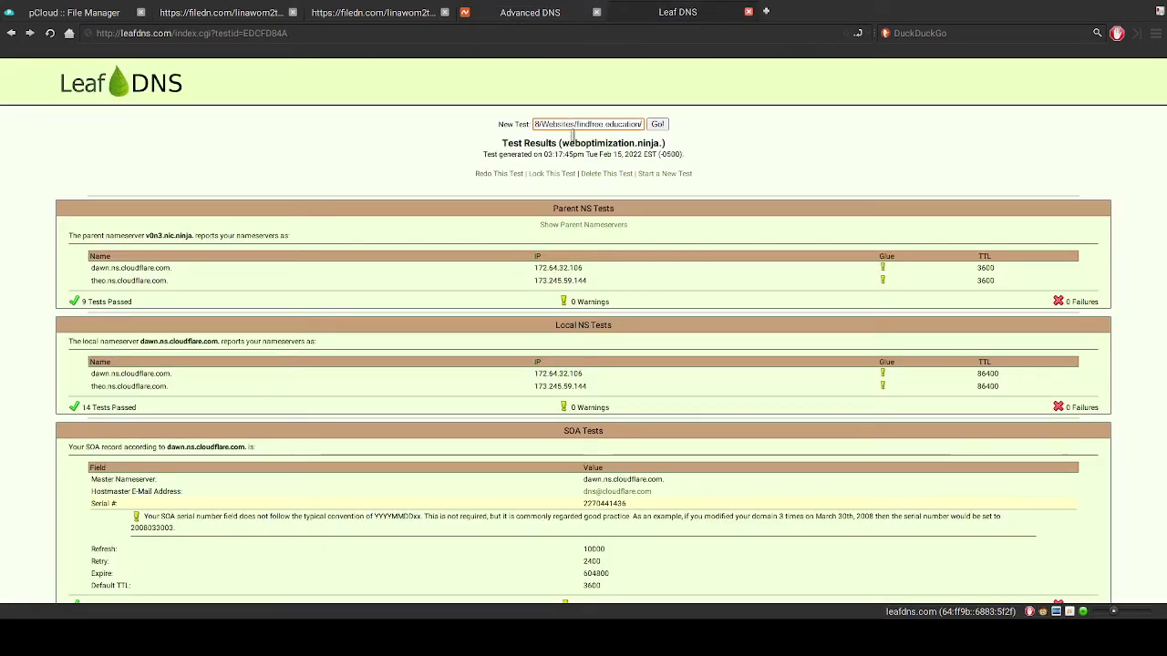
{"action": "key", "text": "ctrl+a"}
{"action": "key", "text": "BackSpace"}
{"action": "type", "text": "findfr"}
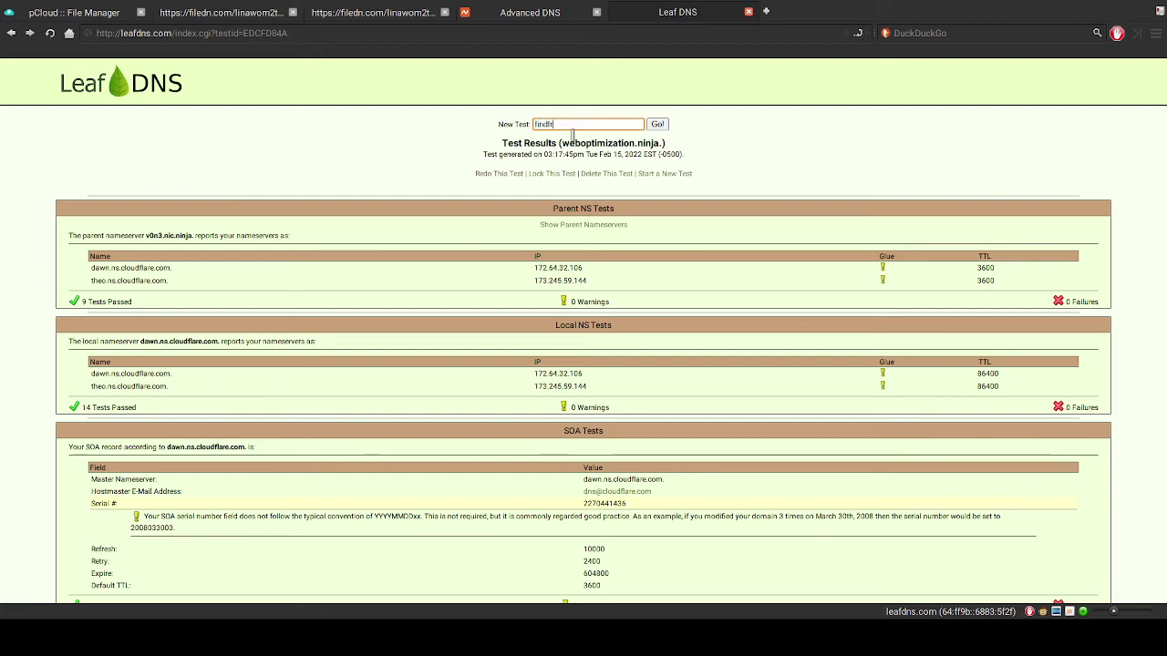
{"action": "type", "text": "ee.education"}
{"action": "key", "text": "Return"}
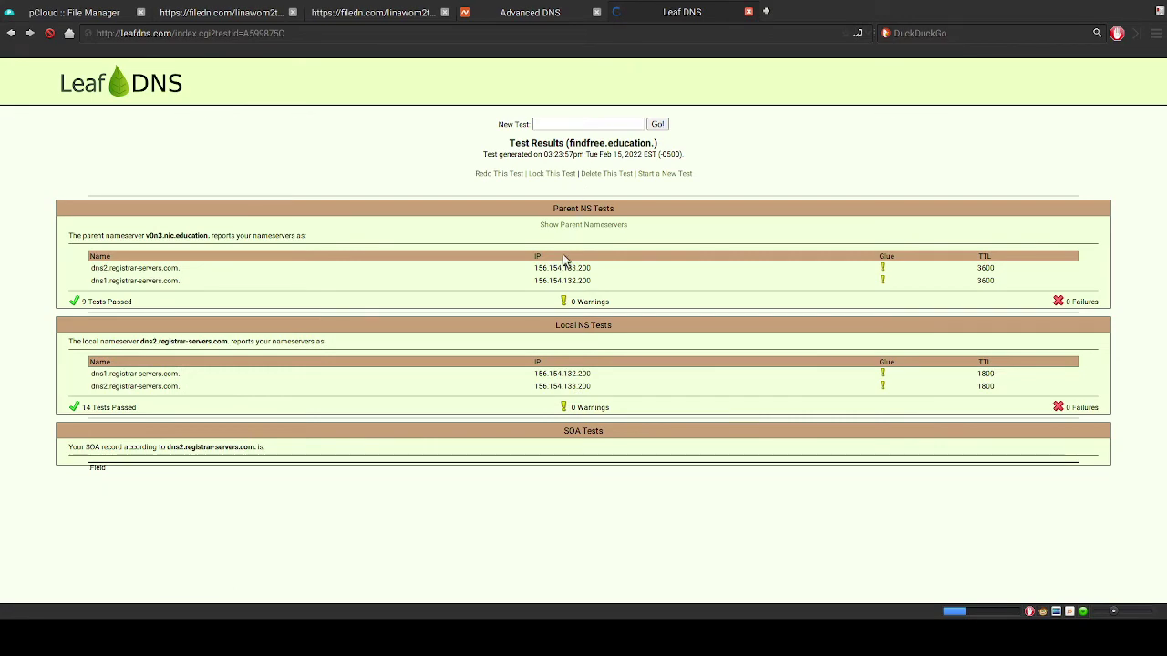
{"action": "scroll", "coordinate": [538, 260], "scroll_direction": "down", "scroll_amount": 4}
{"action": "scroll", "coordinate": [533, 260], "scroll_direction": "down", "scroll_amount": 4}
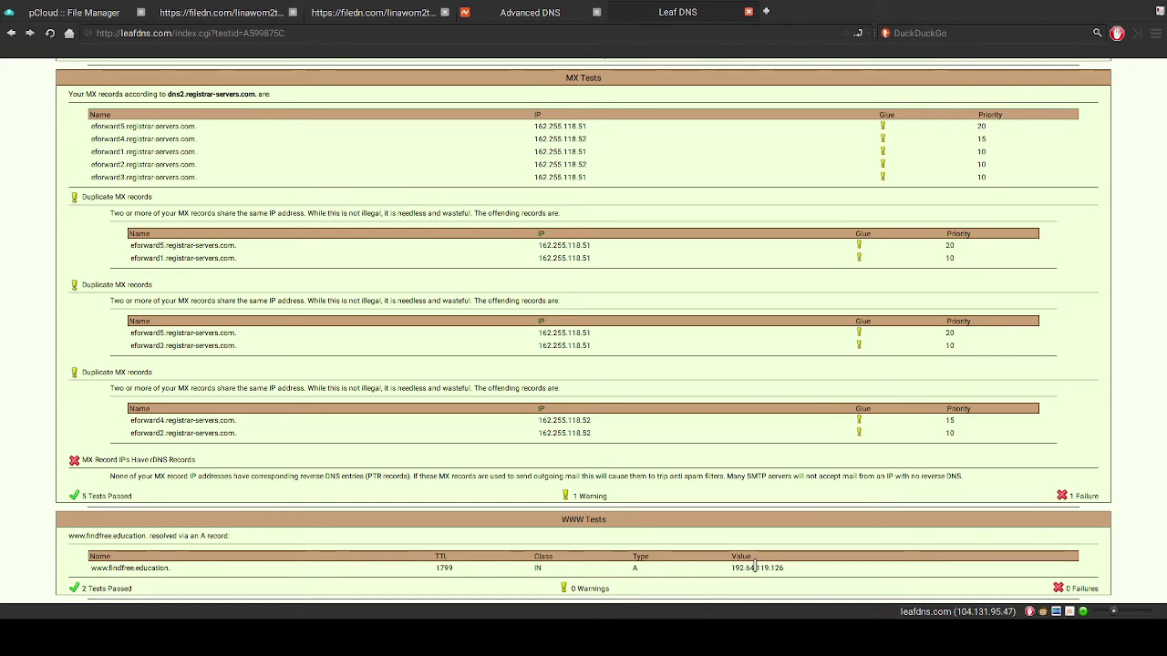
Redo the Leaf DNS test for findfree.education and examine the refreshed MX and WWW results
{"action": "scroll", "coordinate": [634, 281], "scroll_direction": "up", "scroll_amount": 3}
{"action": "scroll", "coordinate": [634, 281], "scroll_direction": "up", "scroll_amount": 4}
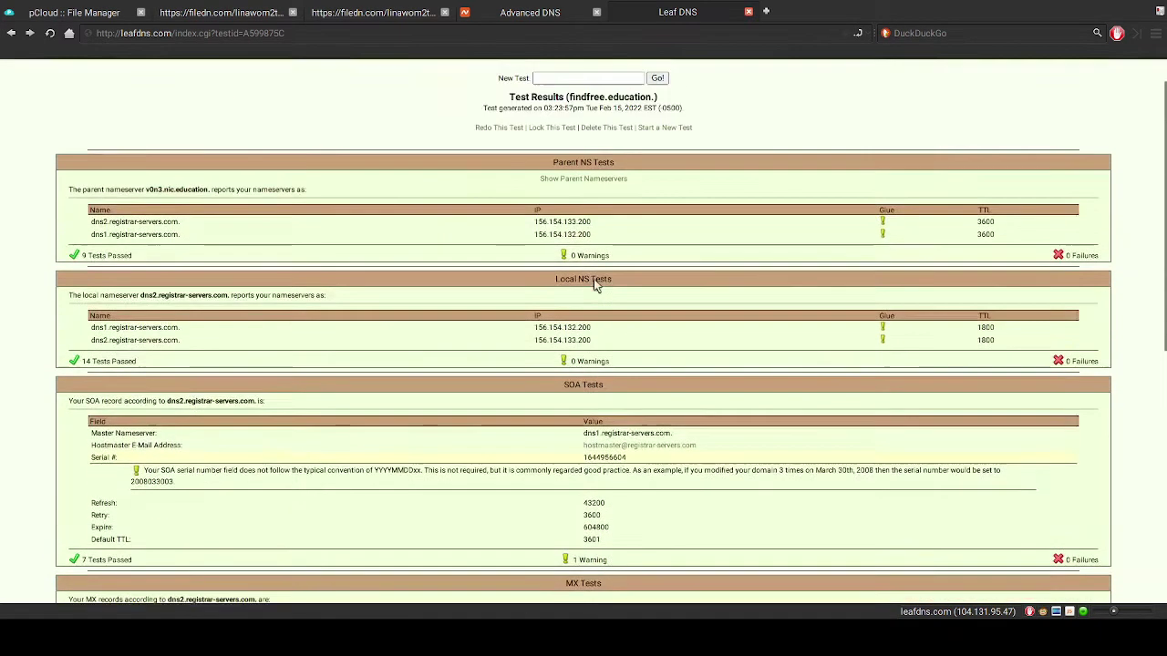
{"action": "left_click", "coordinate": [499, 174]}
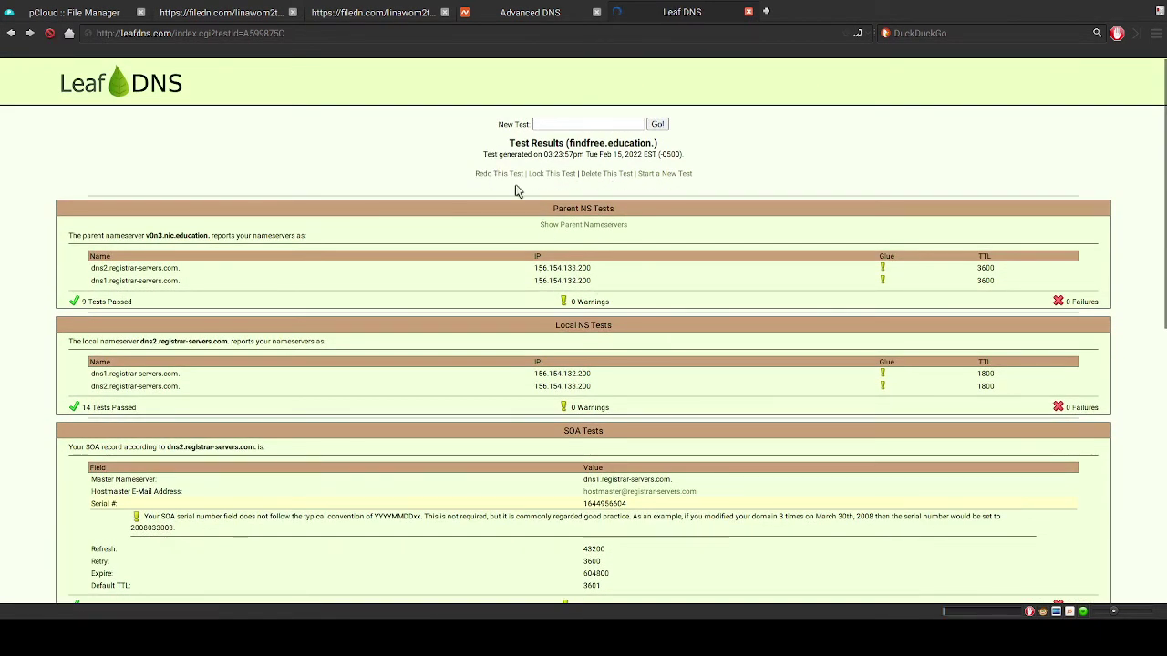
{"action": "scroll", "coordinate": [483, 207], "scroll_direction": "down", "scroll_amount": 2}
{"action": "scroll", "coordinate": [478, 205], "scroll_direction": "down", "scroll_amount": 5}
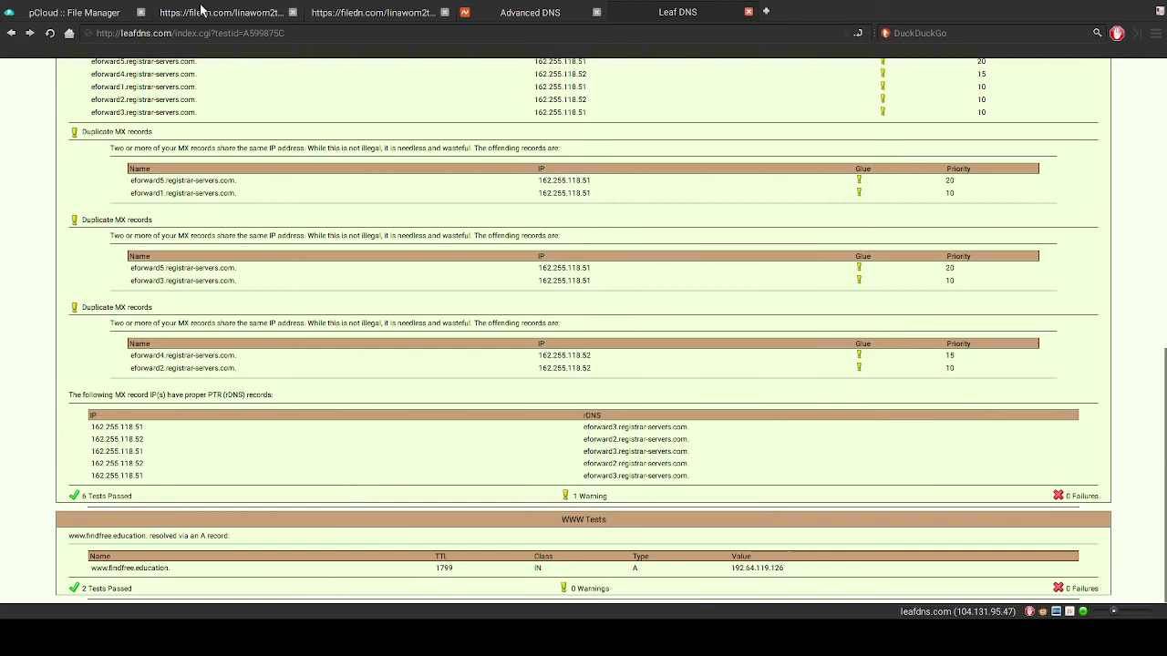
Switch to pCloud and preview the website in the findfree.education folder
{"action": "left_click", "coordinate": [81, 12]}
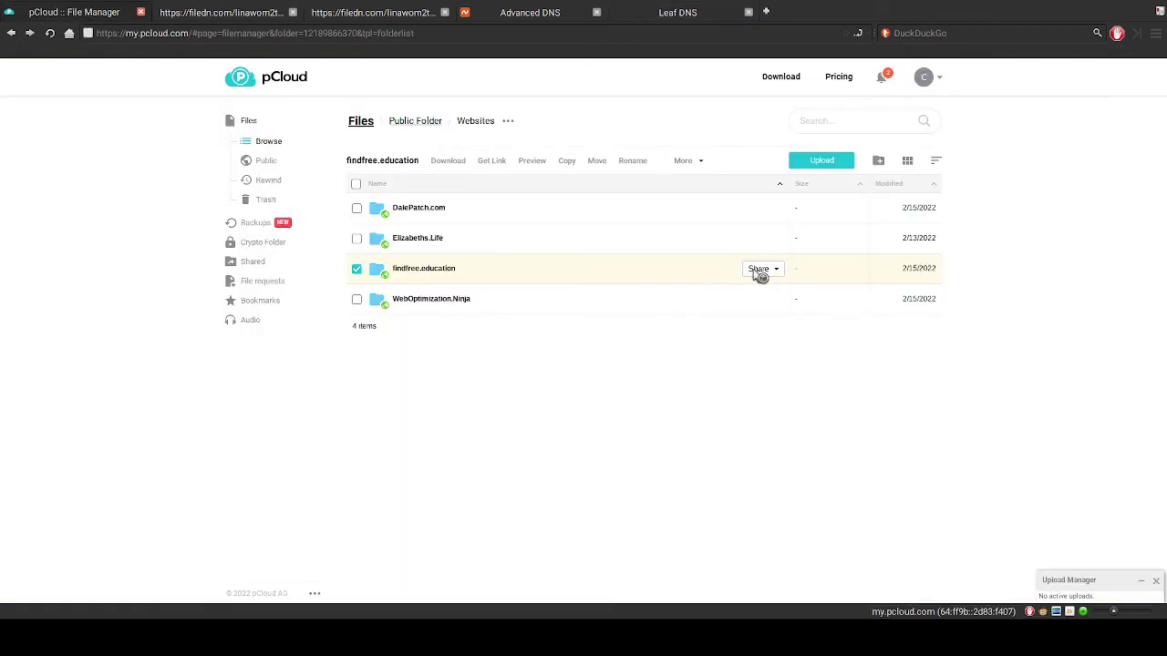
{"action": "left_click", "coordinate": [759, 268]}
{"action": "left_click", "coordinate": [758, 316]}
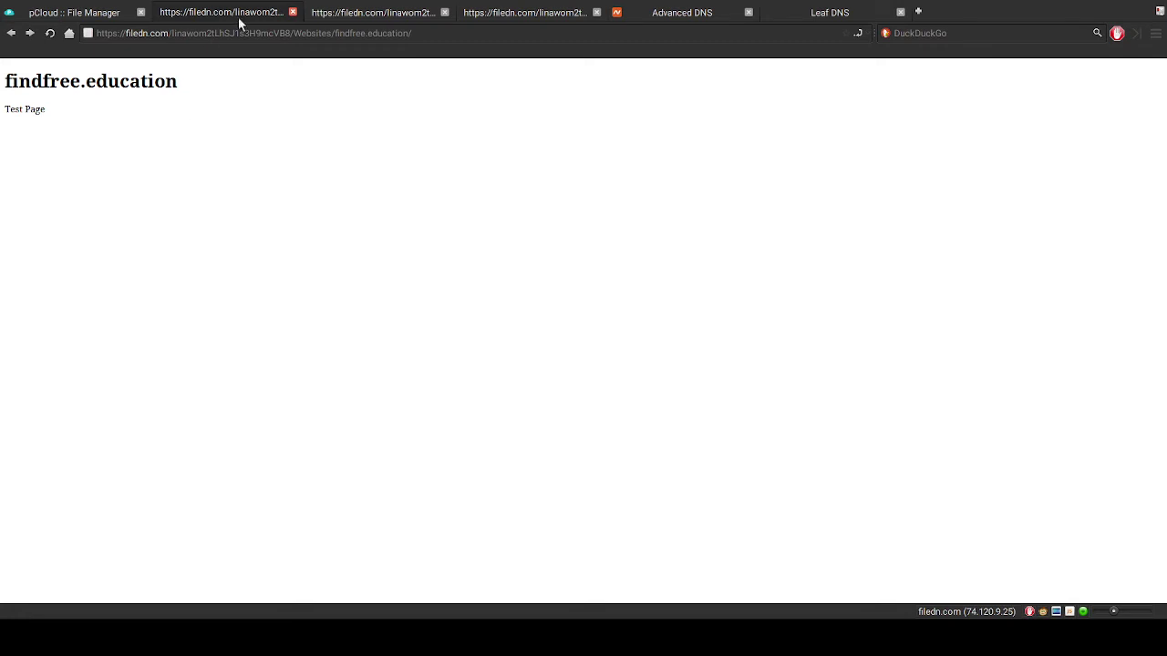
Return to pCloud, open the public folder's Websites subfolder and show the sharing options for the findfree.education folder
{"action": "left_click", "coordinate": [114, 18]}
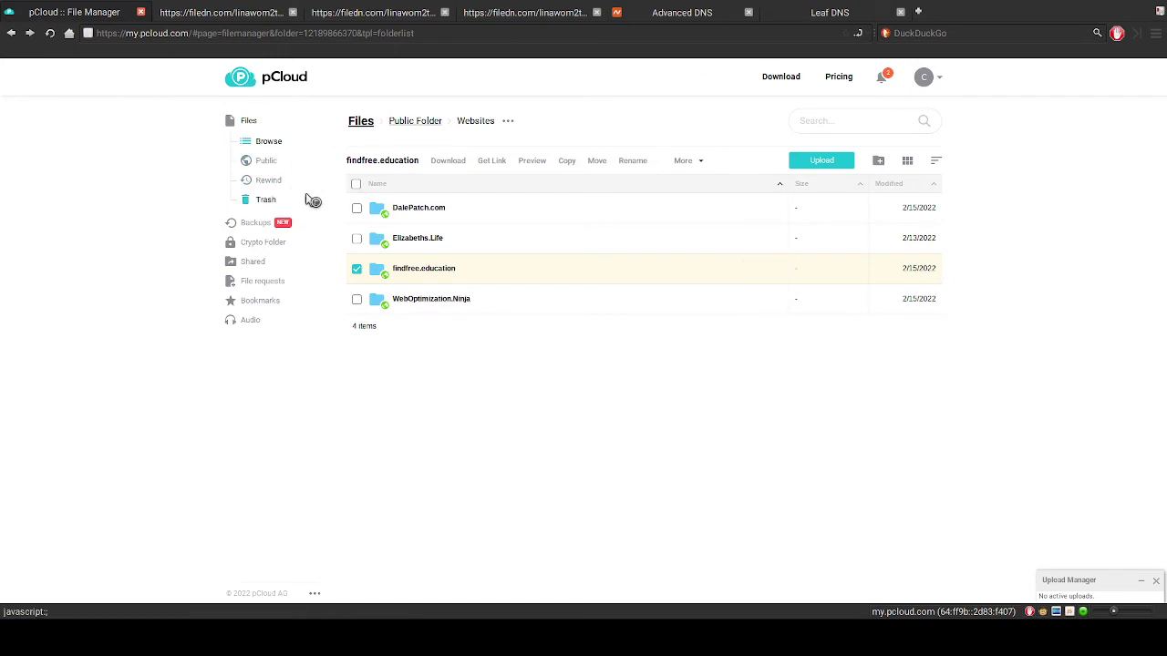
{"action": "left_click", "coordinate": [260, 168]}
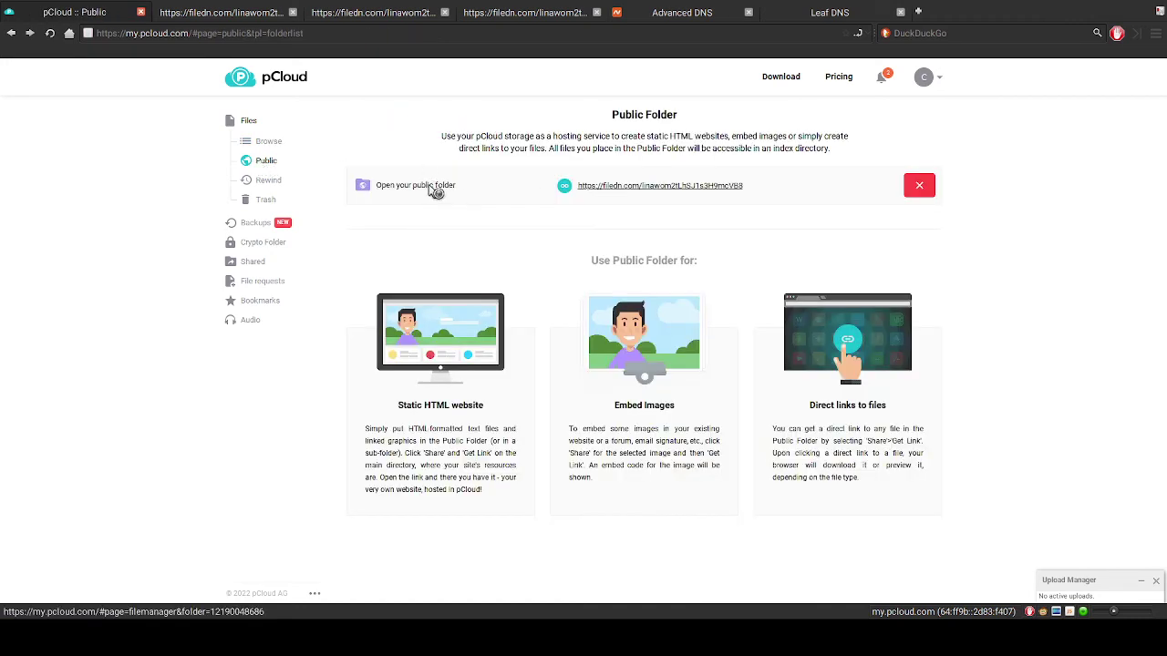
{"action": "left_click", "coordinate": [430, 185]}
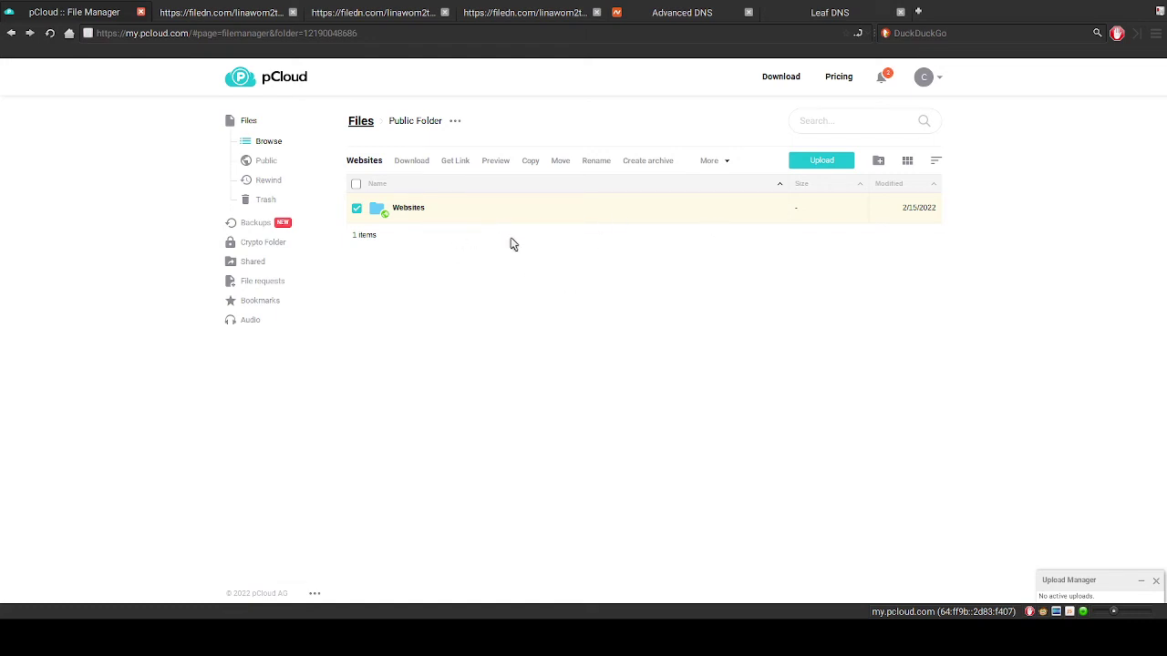
{"action": "left_click", "coordinate": [409, 210]}
{"action": "left_click", "coordinate": [429, 268]}
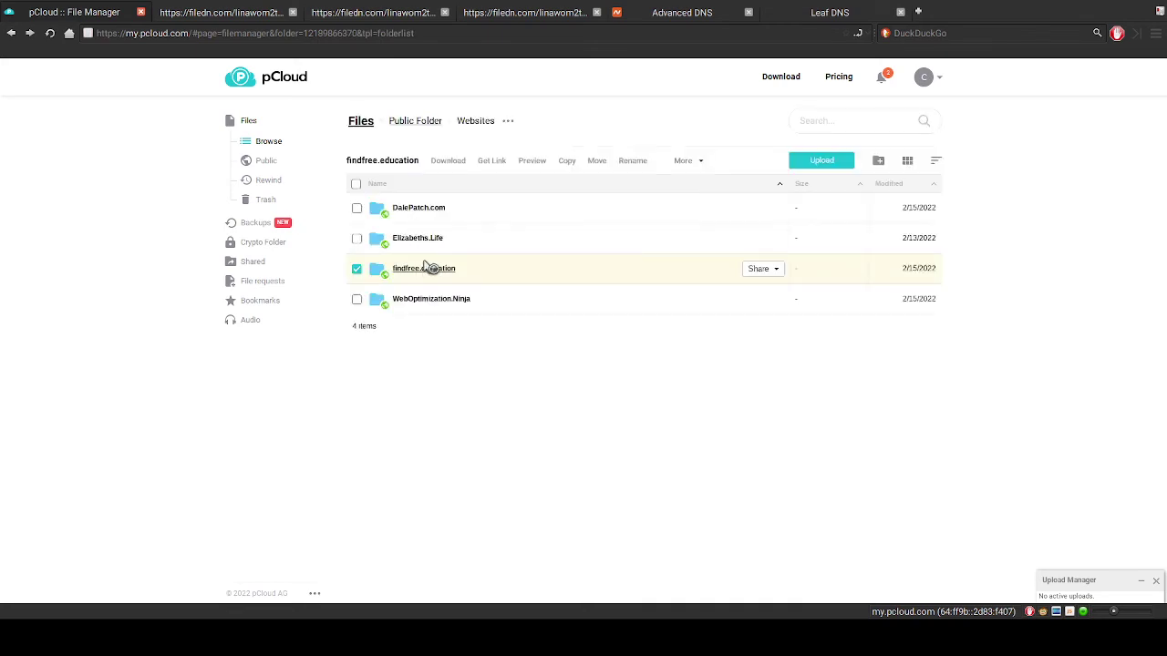
{"action": "left_click", "coordinate": [758, 271]}
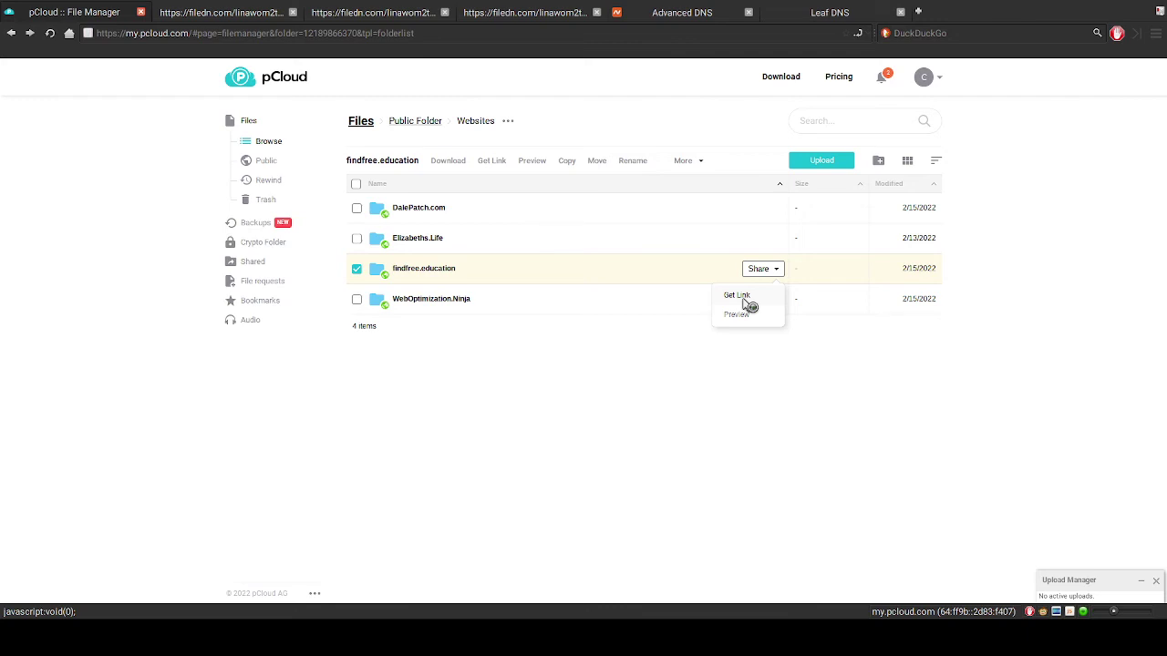
{"action": "left_click", "coordinate": [802, 360]}
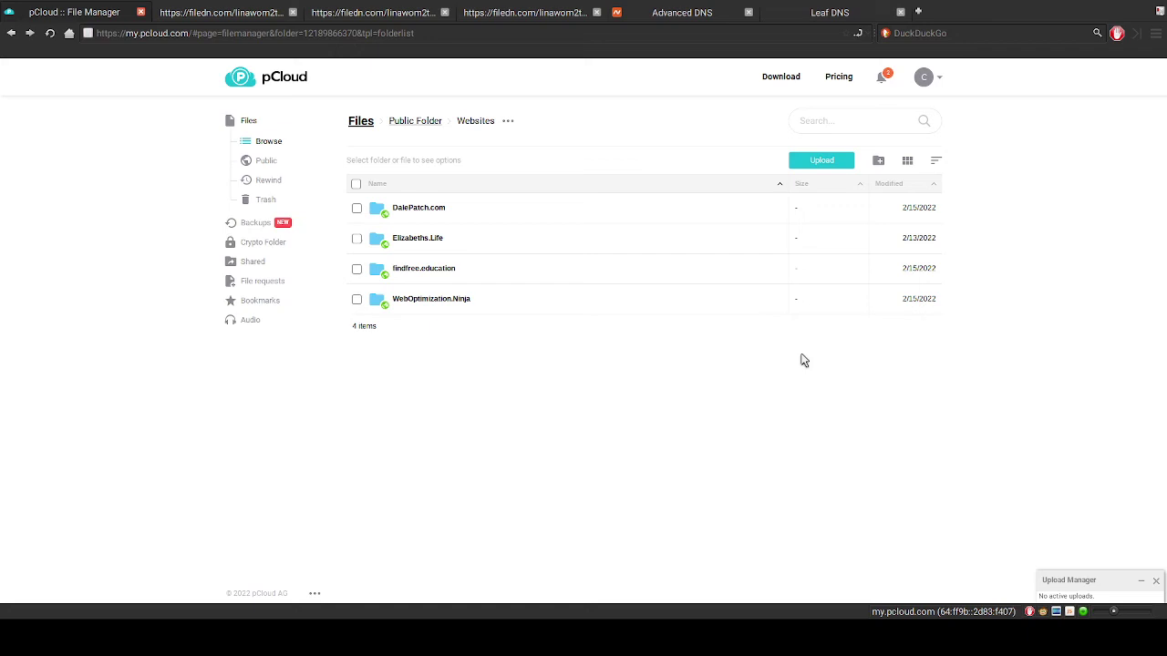
Switch to Leaf DNS and reload the findfree.education test results
{"action": "left_click", "coordinate": [814, 20]}
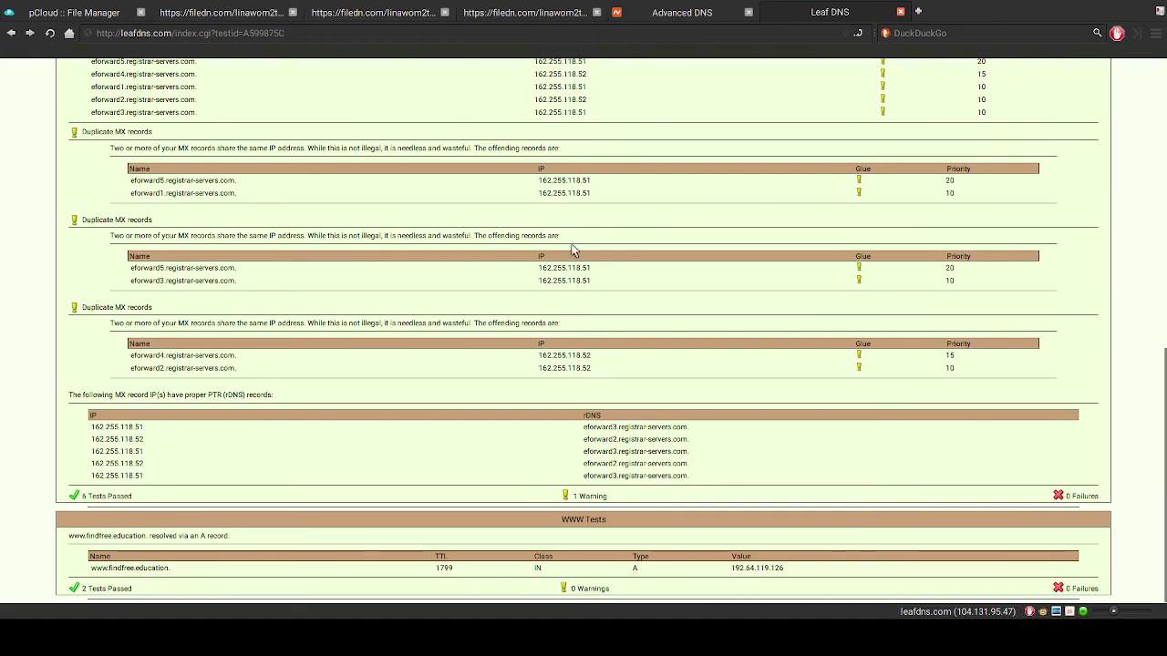
{"action": "left_click", "coordinate": [50, 33]}
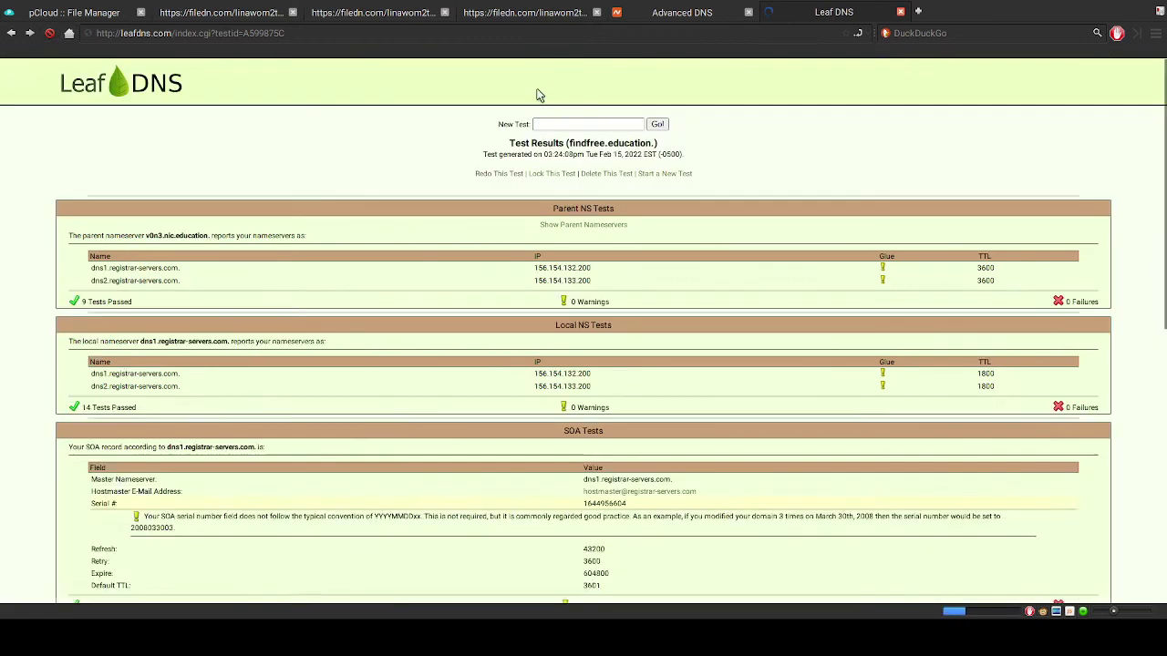
{"action": "left_click", "coordinate": [479, 33]}
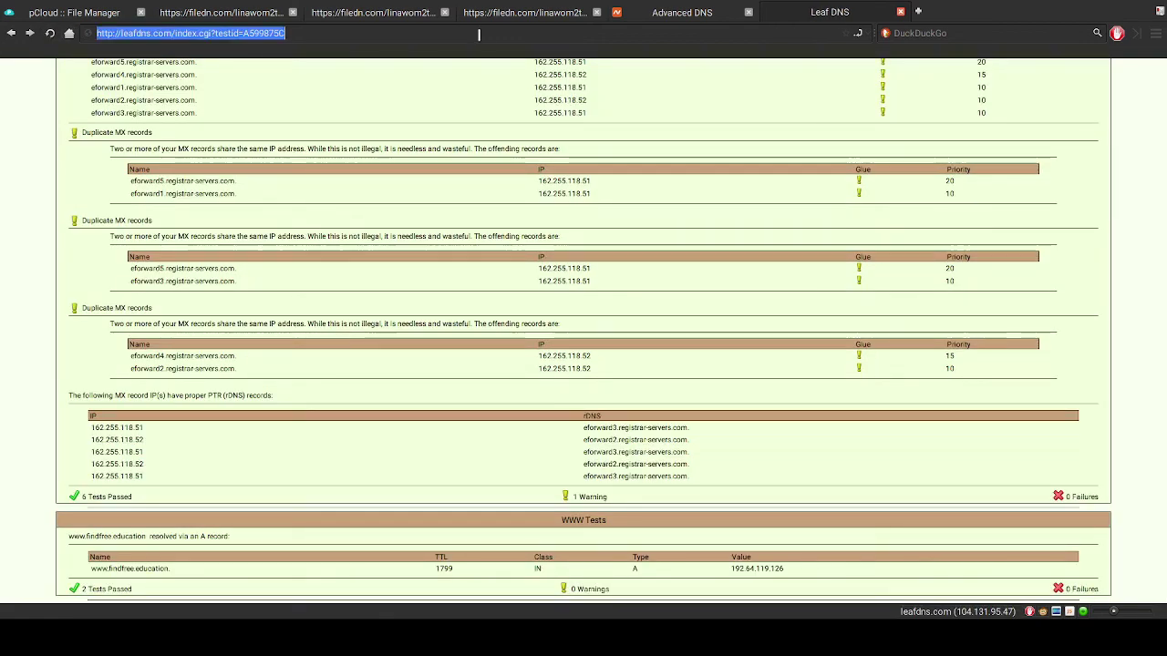
{"action": "type", "text": "https://filedn.com/linawom2tLhSJ1s3H9mcVB8/Websites/findfree.education/"}
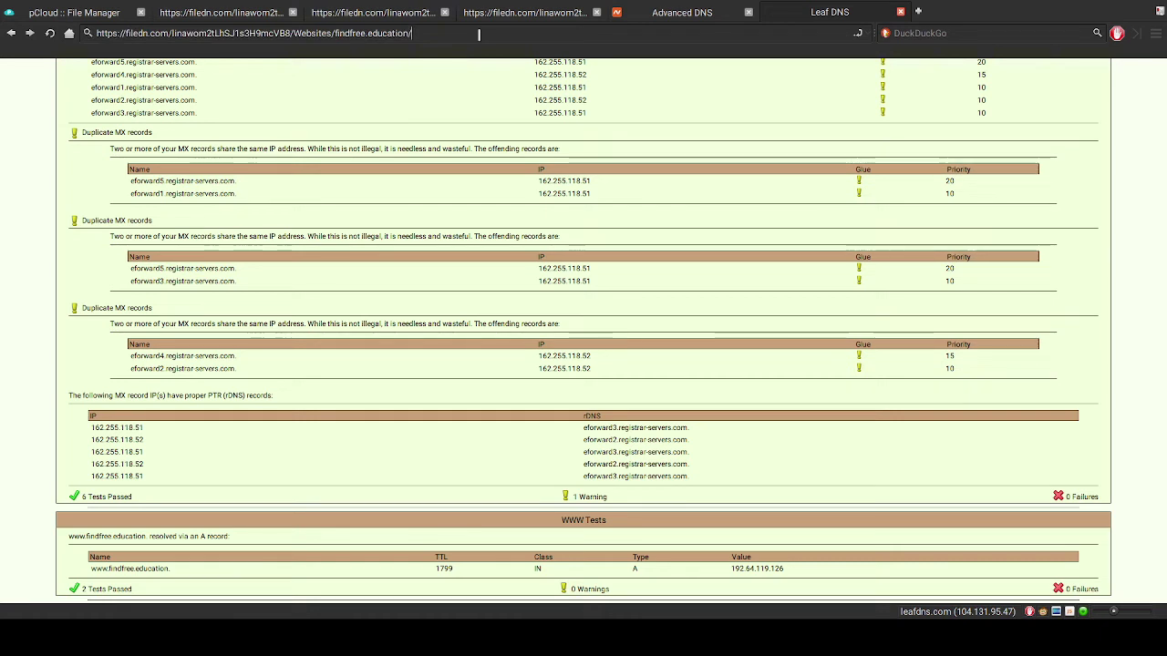
{"action": "key", "text": "Return"}
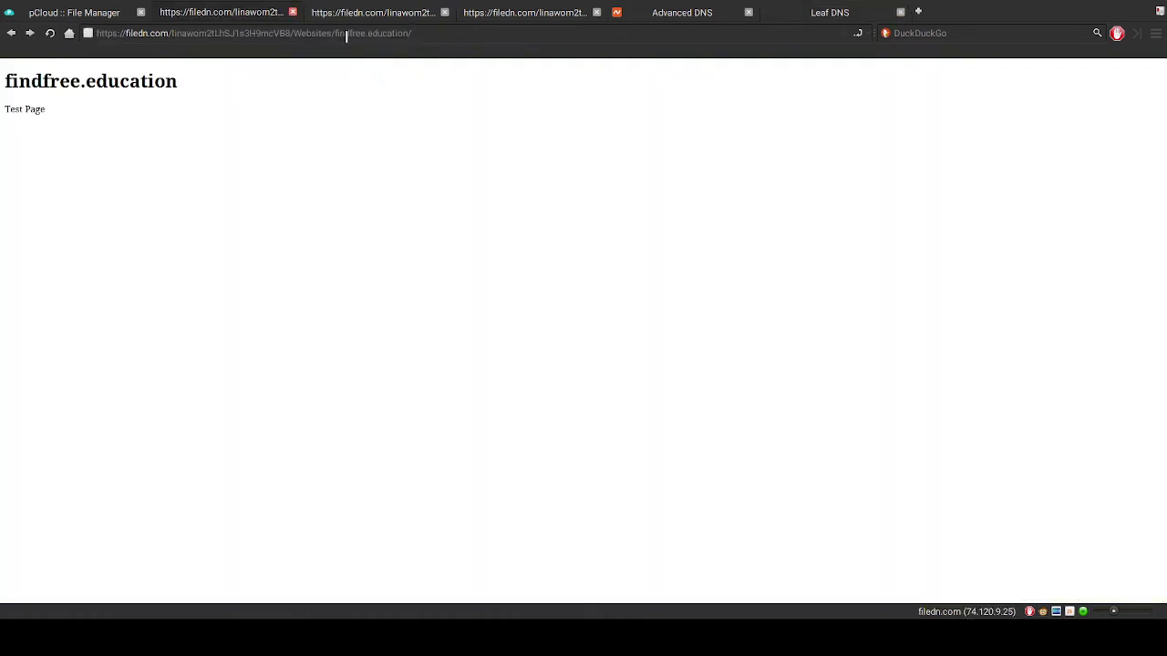
Switch to the first filedn.com test page, shorten its address to findfree.education/ and reload the resulting site
{"action": "left_click_drag", "start_coordinate": [336, 32], "coordinate": [248, 23]}
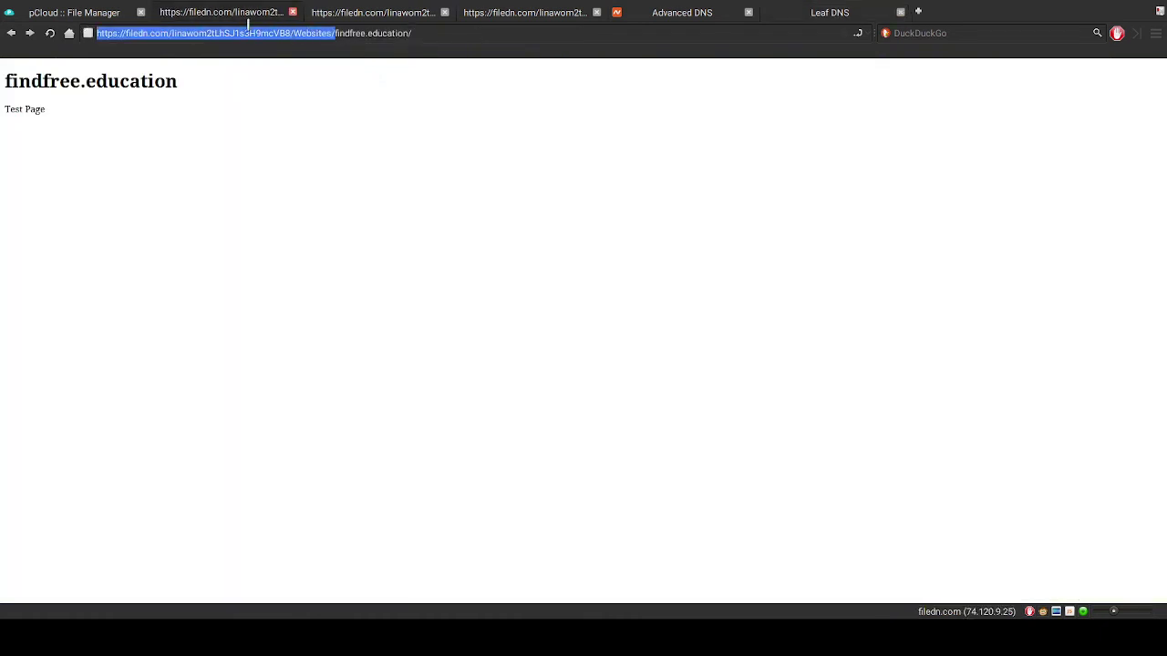
{"action": "key", "text": "BackSpace"}
{"action": "key", "text": "Return"}
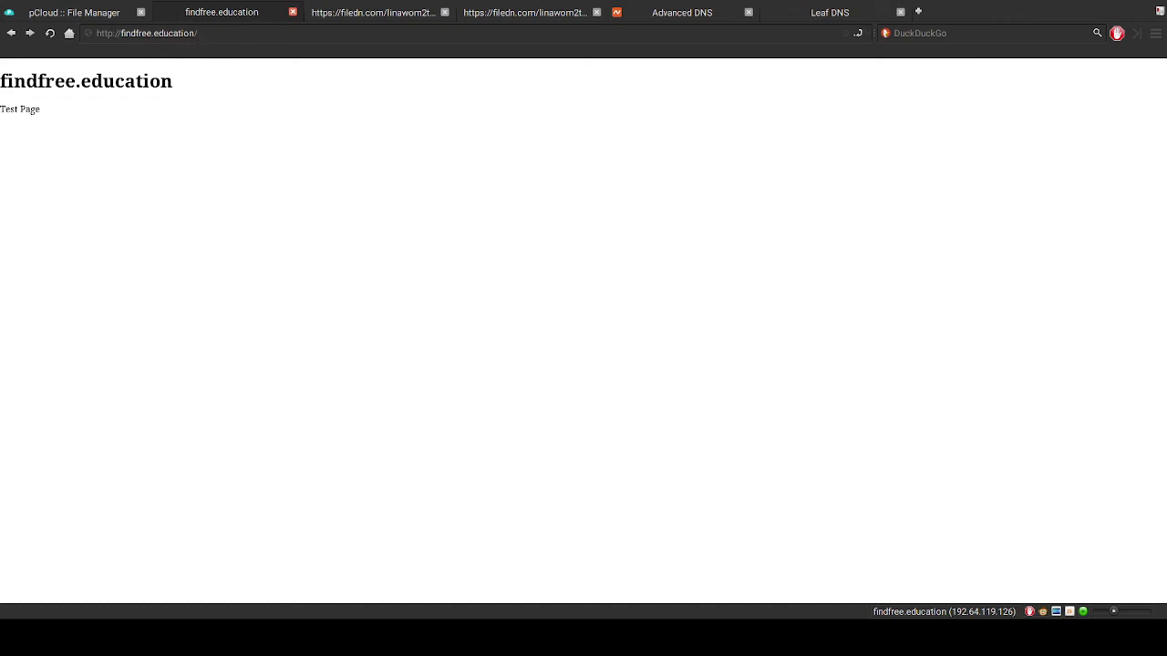
{"action": "left_click", "coordinate": [51, 33]}
Change the findfree.education address to https and load the secure version of the site
{"action": "left_click", "coordinate": [109, 32]}
{"action": "type", "text": "s"}
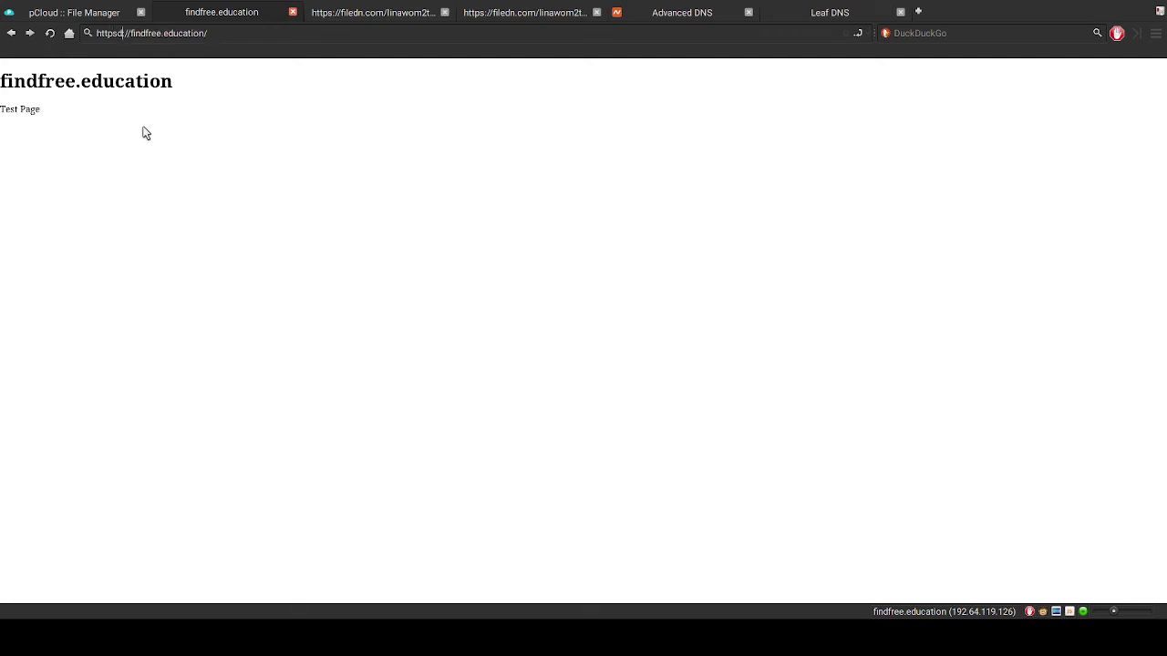
{"action": "key", "text": "BackSpace"}
{"action": "key", "text": "Return"}
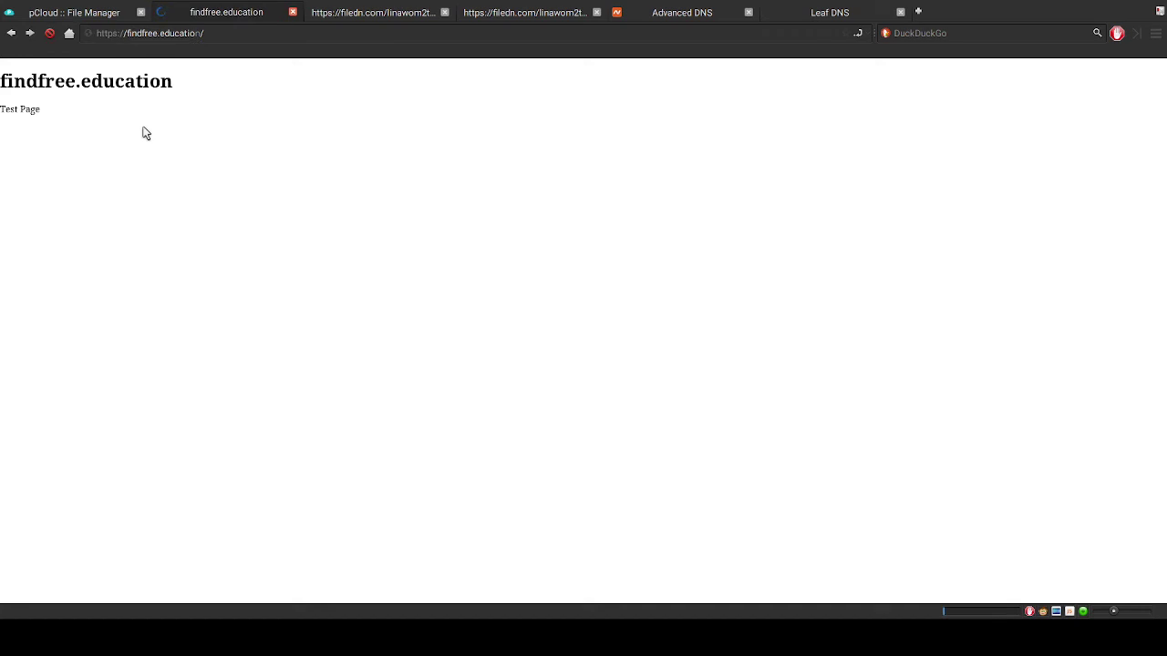